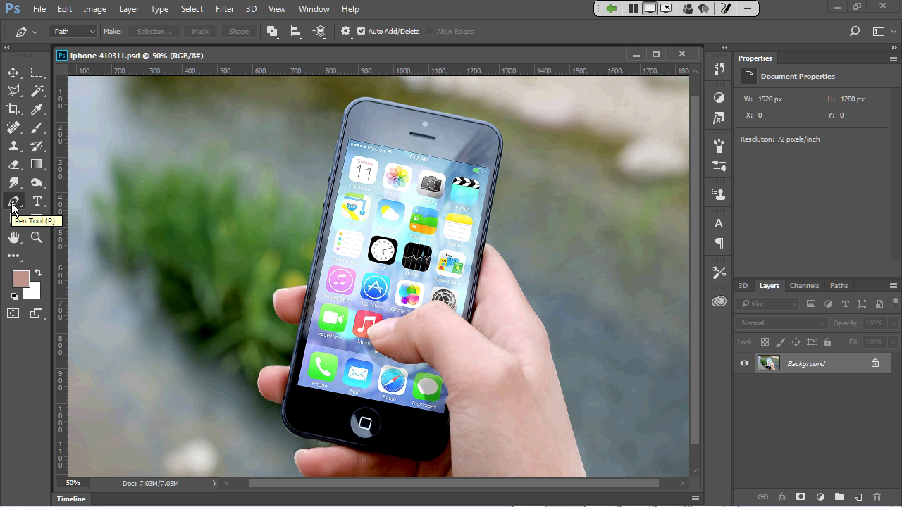
Choose the standard Pen Tool and place a first anchor in the upper-left background.
click(12, 205)
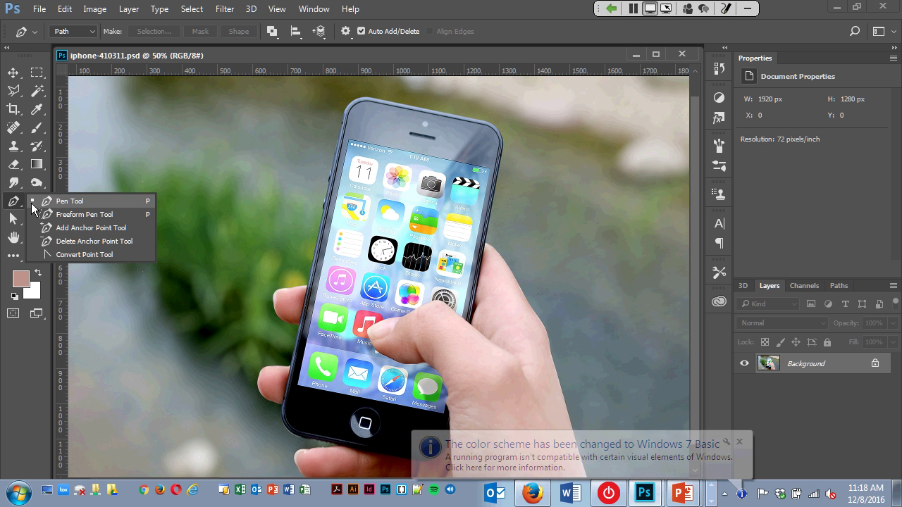
click(31, 203)
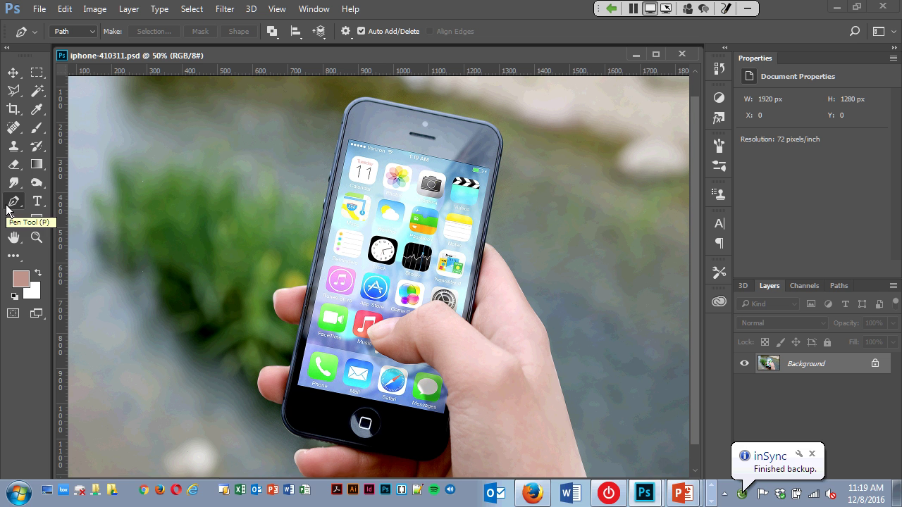
click(807, 465)
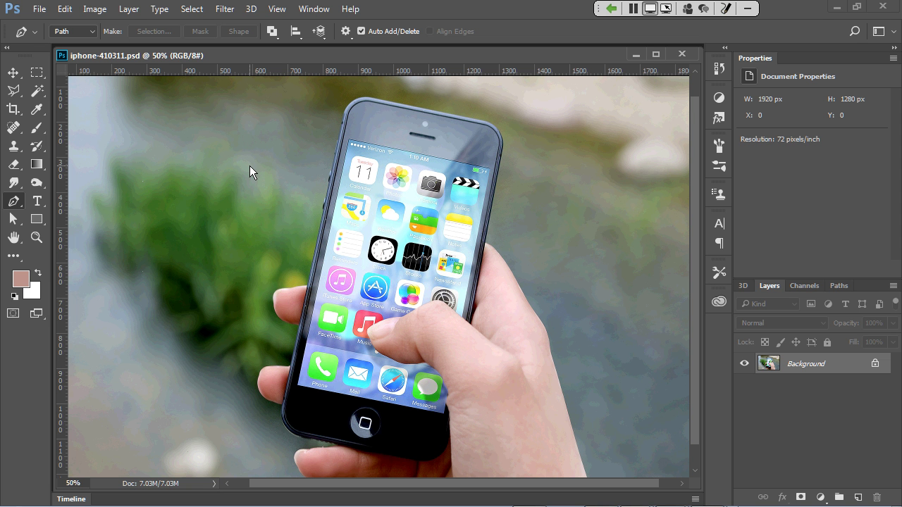
click(124, 112)
Draw a closed triangle path and add an anchor on each of its three segments.
click(281, 120)
click(184, 223)
click(125, 114)
click(194, 117)
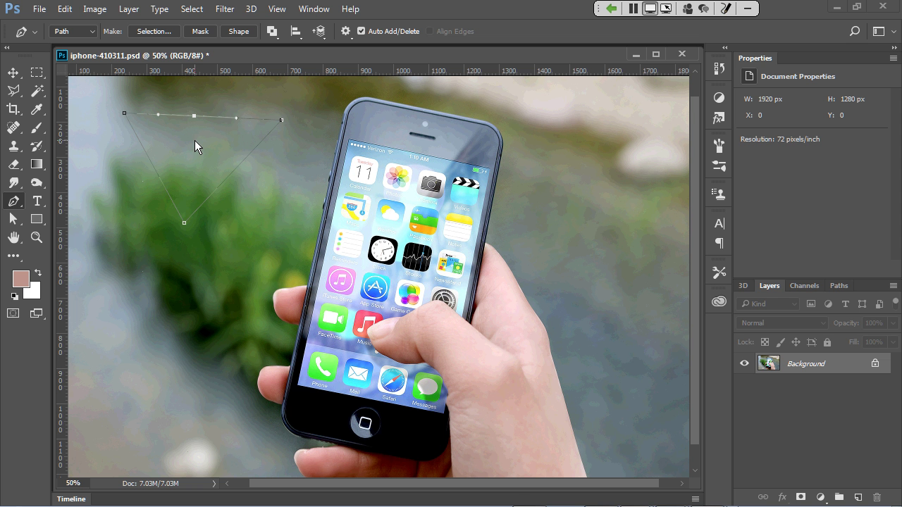
click(236, 168)
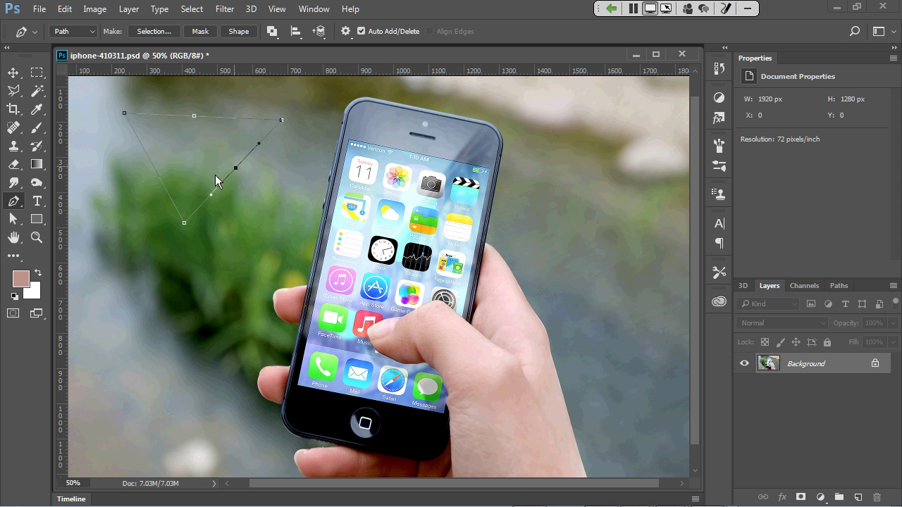
click(153, 168)
Drag the top anchor and its handles into a curve, then undo the practice edits.
drag(194, 117, 211, 89)
mouse_move(257, 90)
mouse_down()
mouse_move(284, 88)
mouse_move(261, 89)
mouse_up()
drag(179, 89, 120, 88)
mouse_move(121, 87)
mouse_down()
mouse_move(117, 101)
mouse_move(106, 99)
mouse_move(103, 84)
mouse_up()
key(ctrl+alt+z)
key(ctrl+alt+z)
key(ctrl+alt+z)
key(ctrl+alt+z)
key(ctrl+alt+z)
key(ctrl+alt+z)
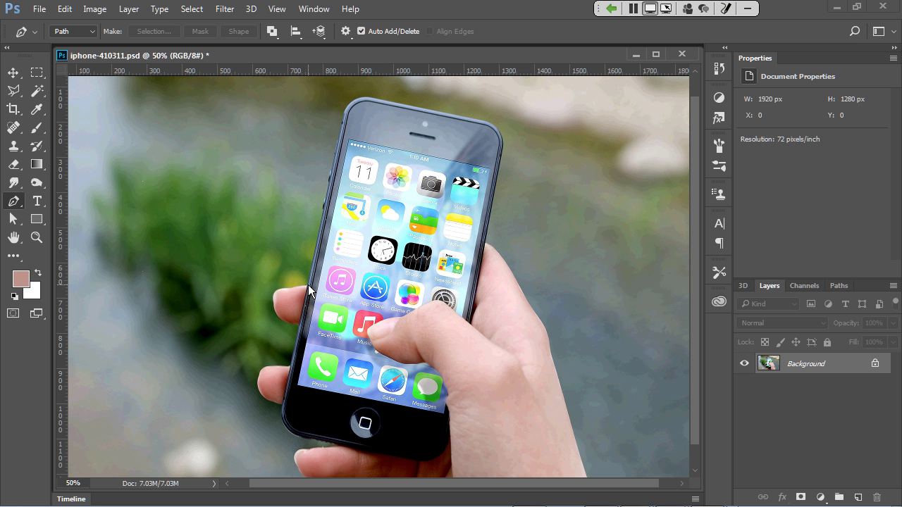
Zoom in on the fingertip and place anchors up the iPhone's left edge, then zoom out.
key(ctrl+plus)
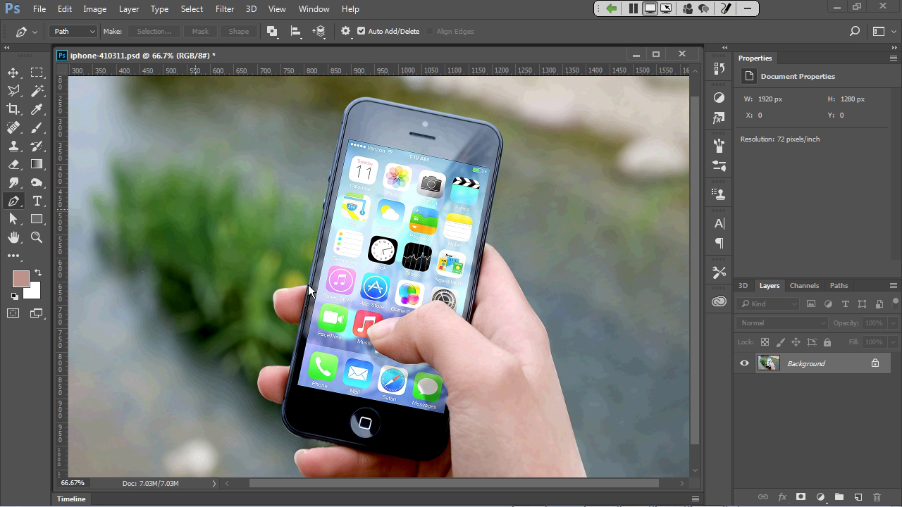
key(ctrl+plus)
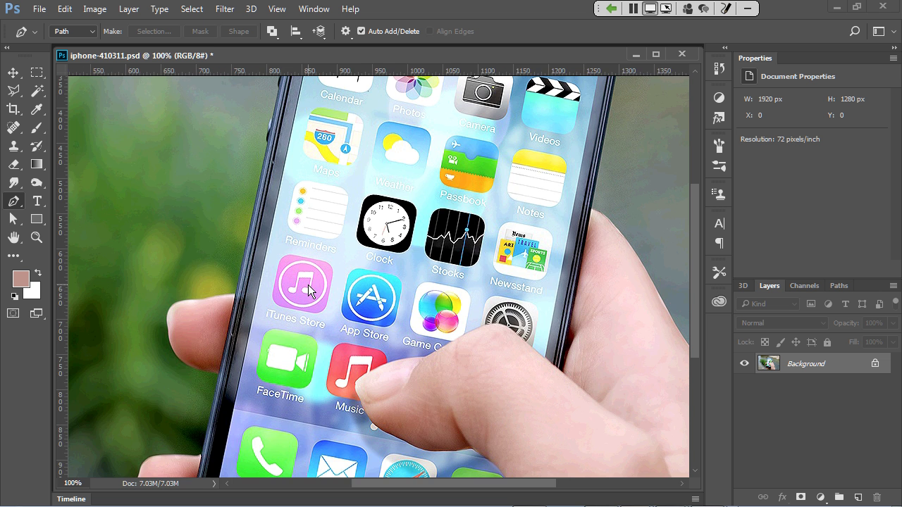
key(ctrl+plus)
key(ctrl+plus)
drag(429, 485, 382, 486)
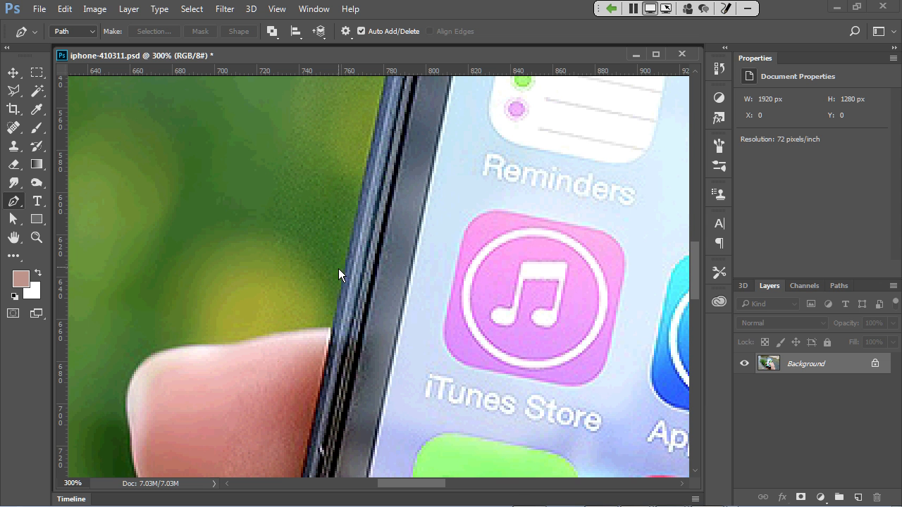
click(330, 329)
drag(693, 286, 689, 211)
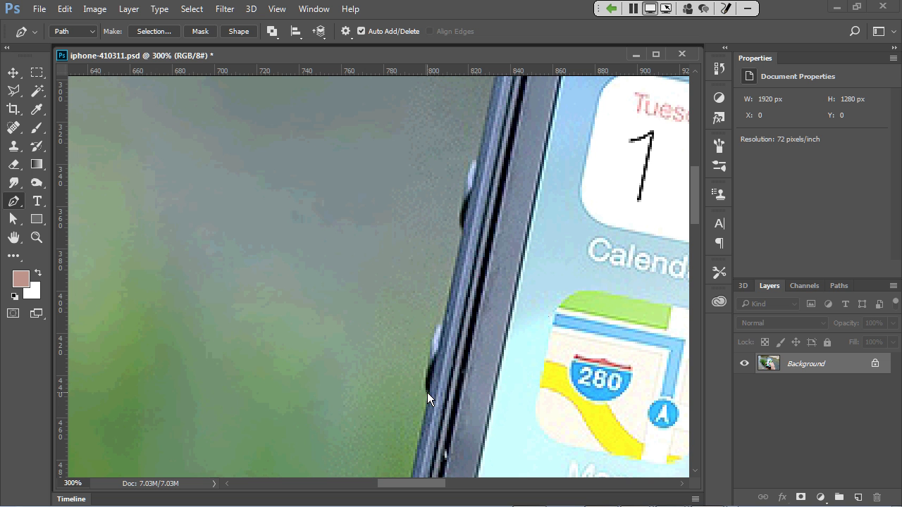
click(446, 309)
click(461, 230)
key(ctrl+minus)
key(ctrl+minus)
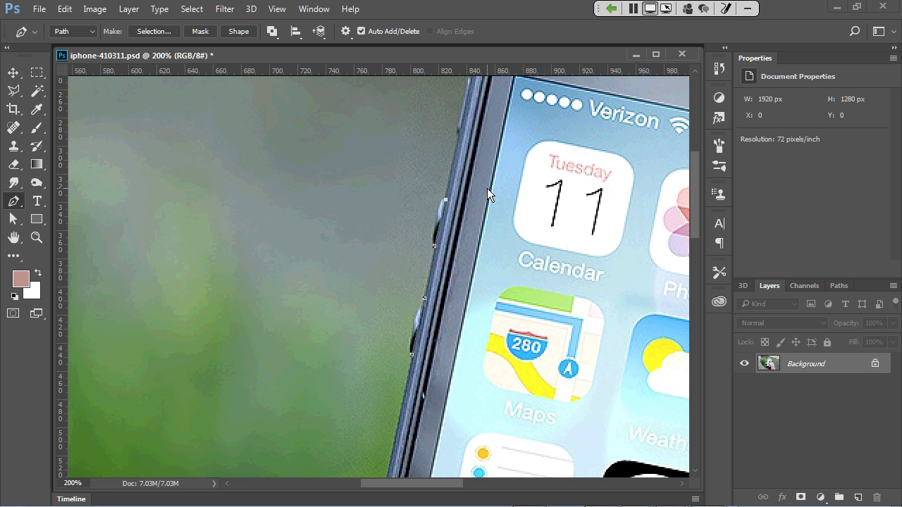
key(ctrl+minus)
key(ctrl+minus)
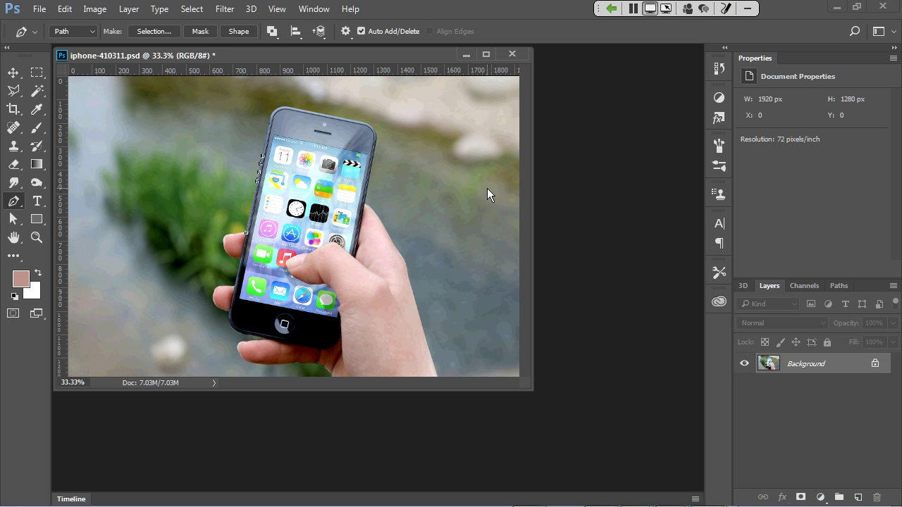
Delete the unfinished Work Path in the Paths panel and display Path 1.
click(843, 284)
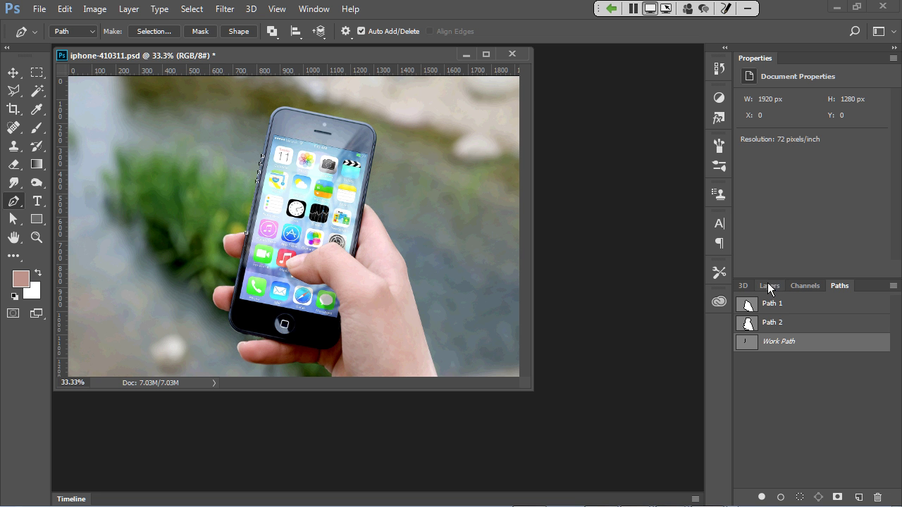
click(767, 280)
click(833, 285)
click(261, 161)
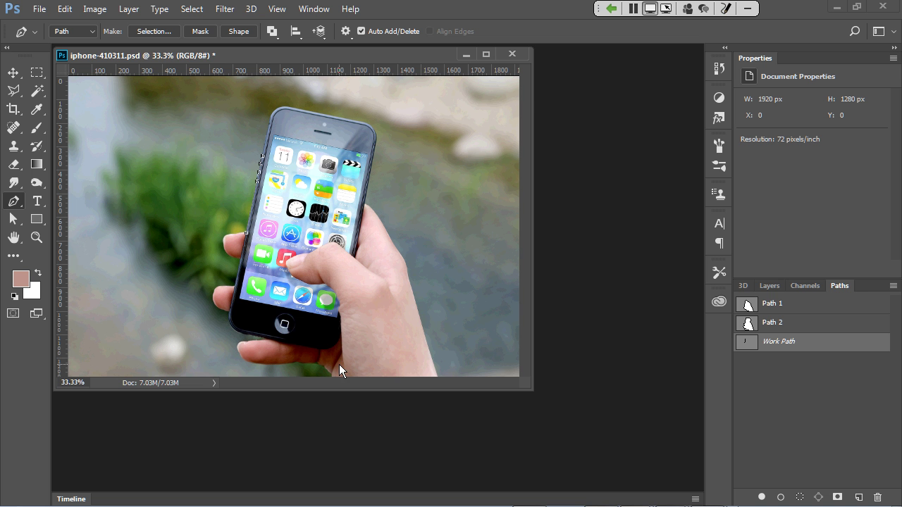
right_click(788, 345)
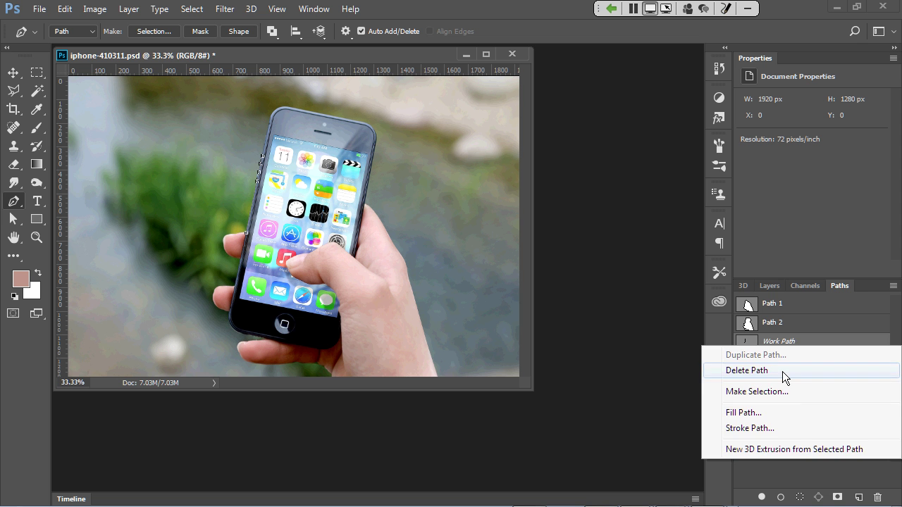
click(782, 371)
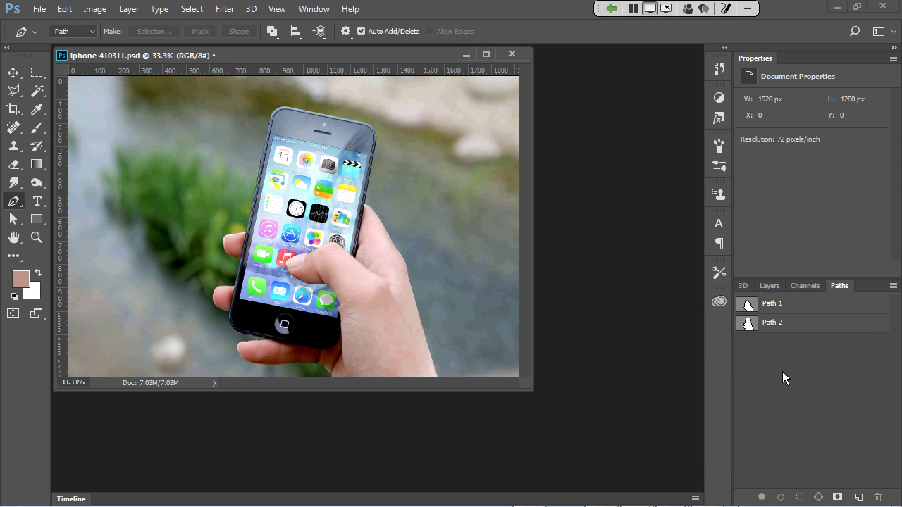
click(750, 309)
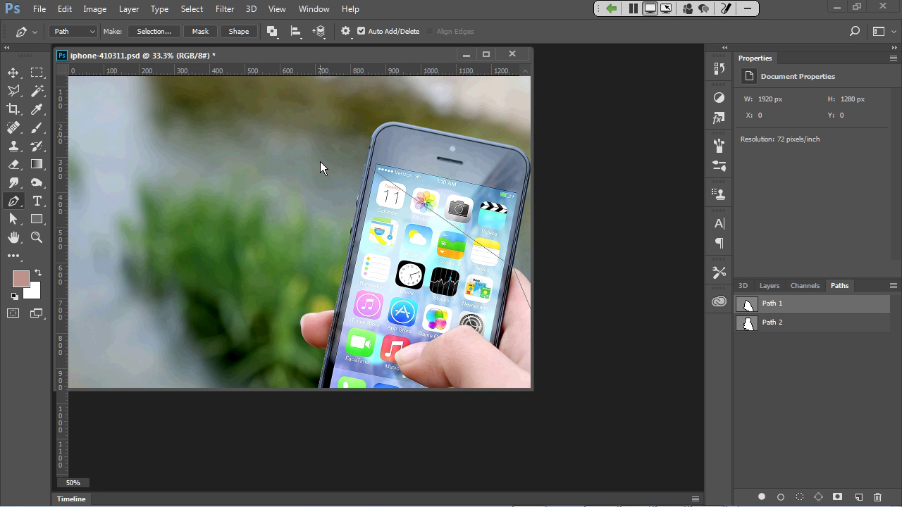
Add an anchor by the hand and pull that segment onto the hand's outer edge.
key(ctrl+plus)
key(ctrl+plus)
key(ctrl+plus)
key(ctrl+plus)
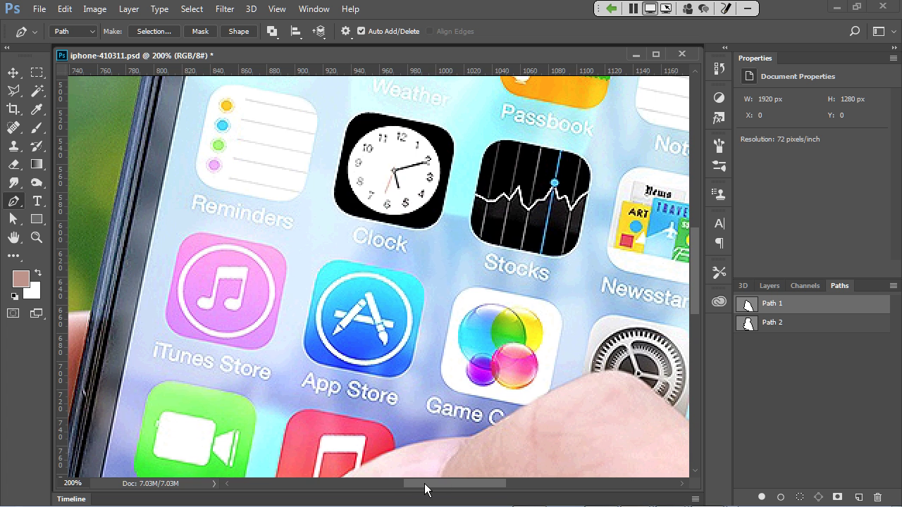
drag(424, 483, 507, 483)
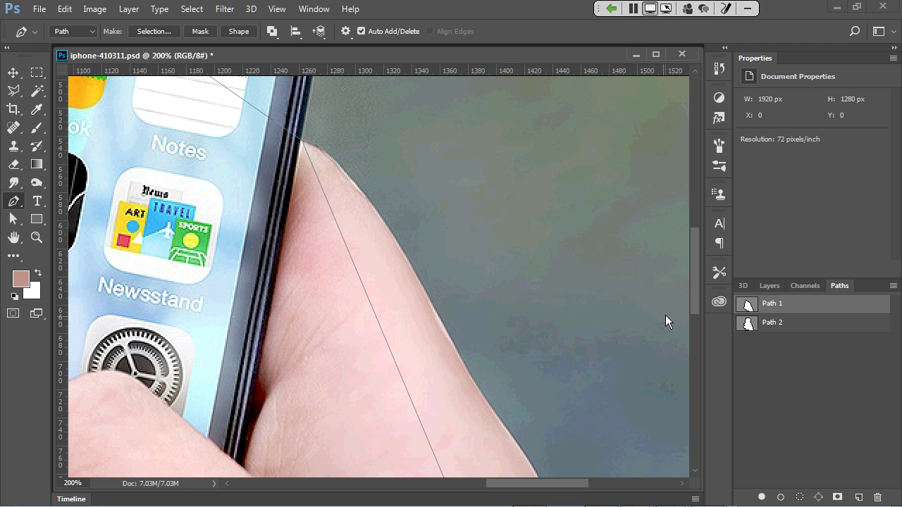
drag(695, 283, 700, 327)
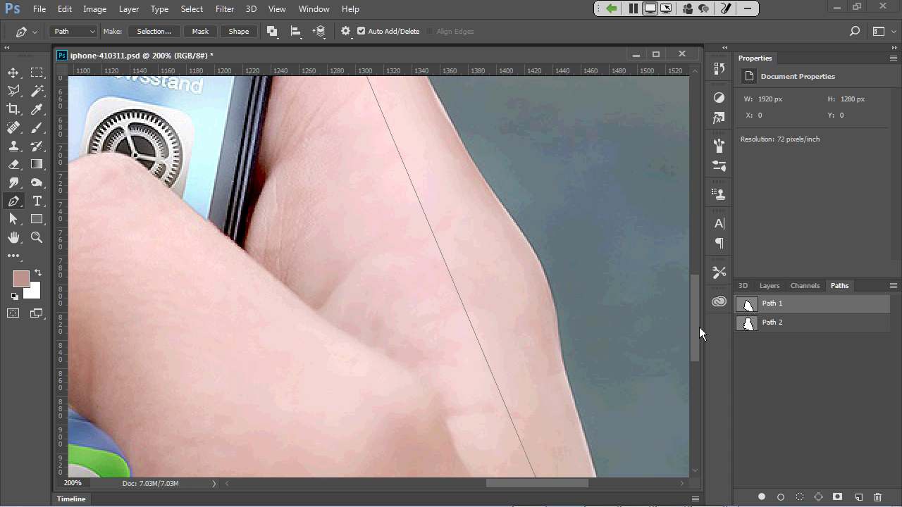
click(464, 310)
drag(463, 309, 543, 269)
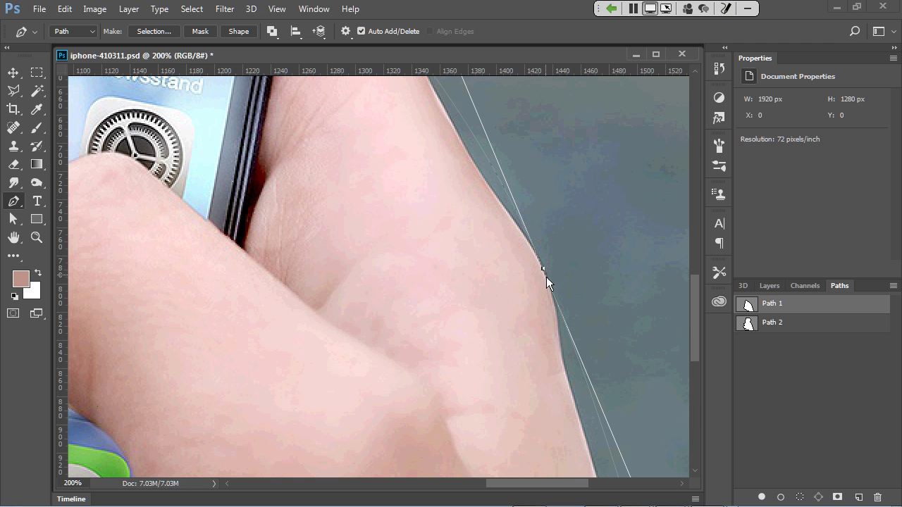
ctrl+click(688, 326)
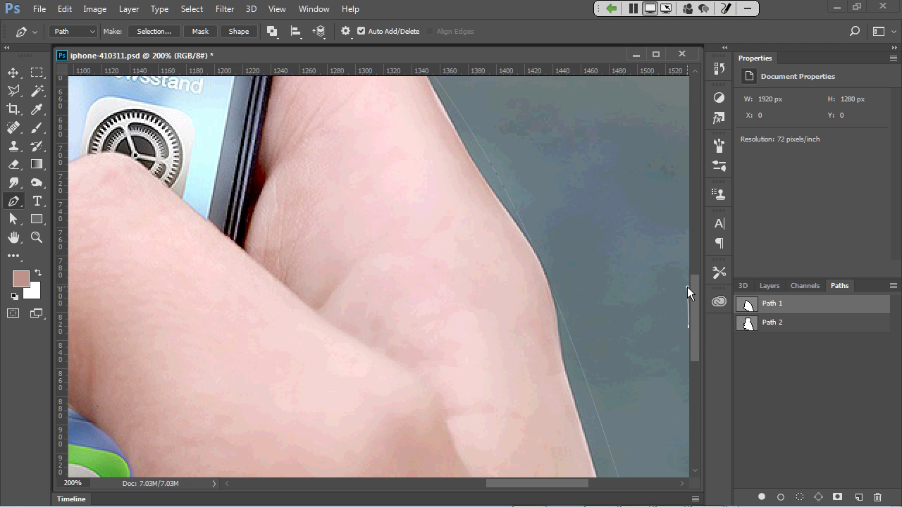
click(688, 286)
key(ctrl+z)
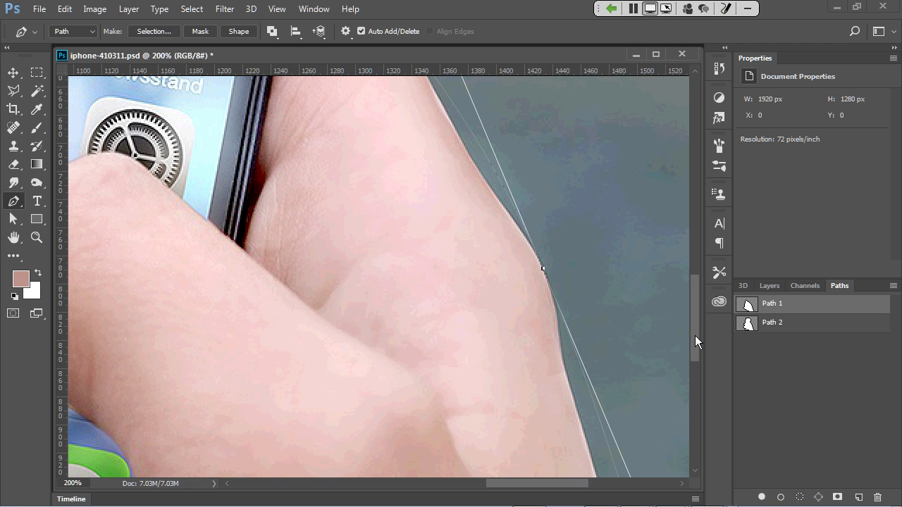
drag(694, 336, 693, 301)
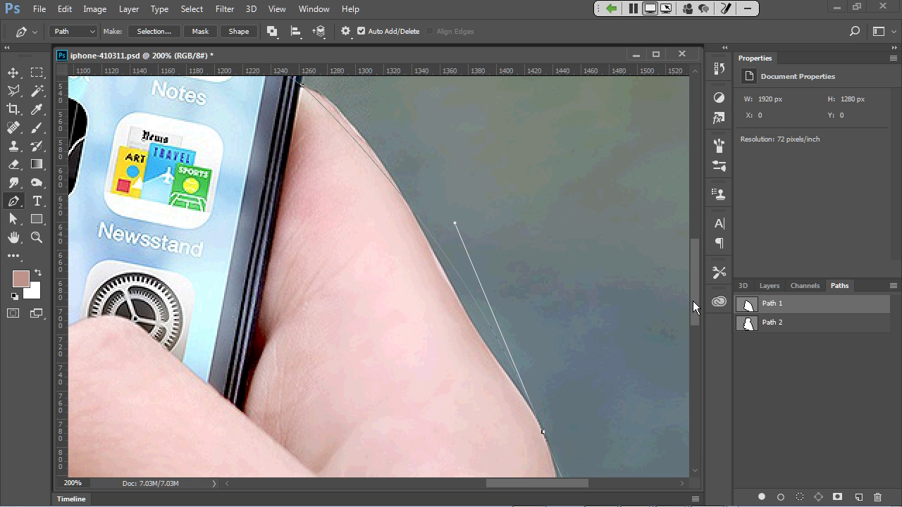
Add and adjust anchors so the path follows the hand's edge and the arm.
click(340, 124)
drag(340, 124, 343, 117)
click(484, 319)
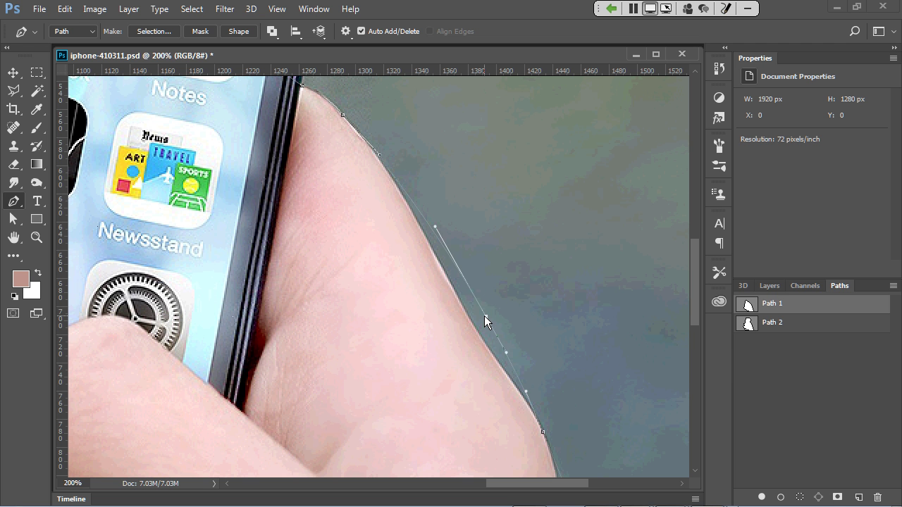
drag(484, 316, 478, 333)
click(399, 193)
Pull the forearm segments left onto the skin edge, adding an anchor on the upper forearm.
scroll(696, 256, down, 5)
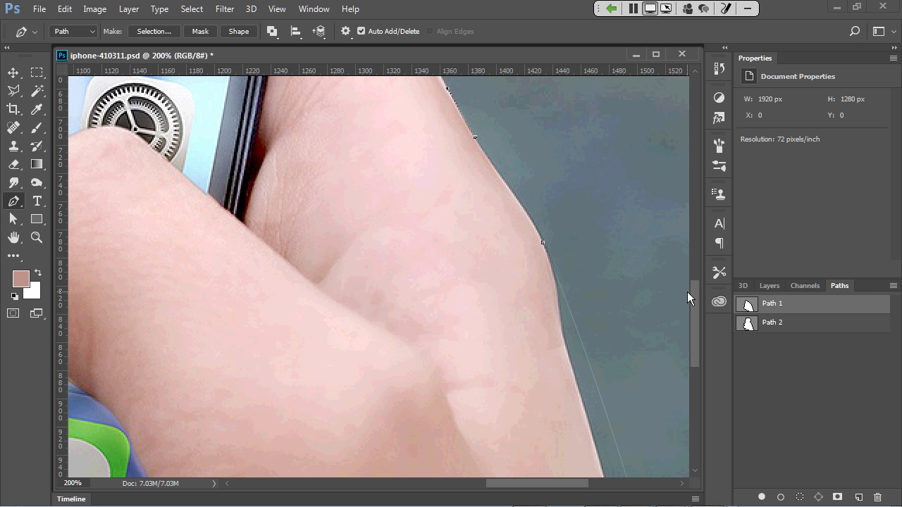
drag(694, 296, 654, 355)
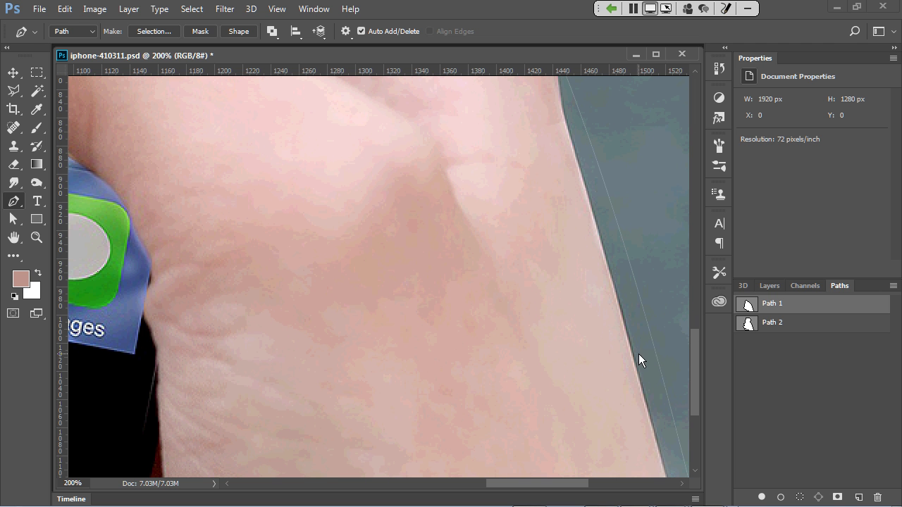
click(656, 356)
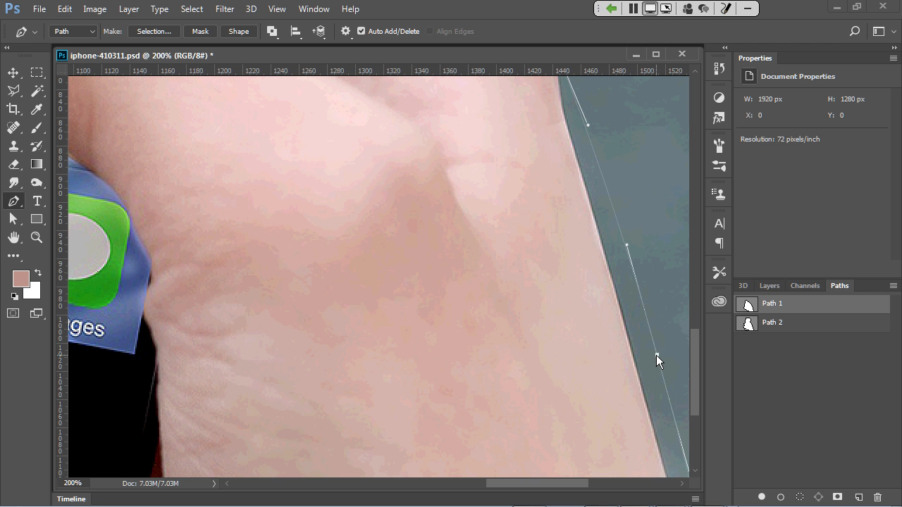
drag(657, 355, 637, 357)
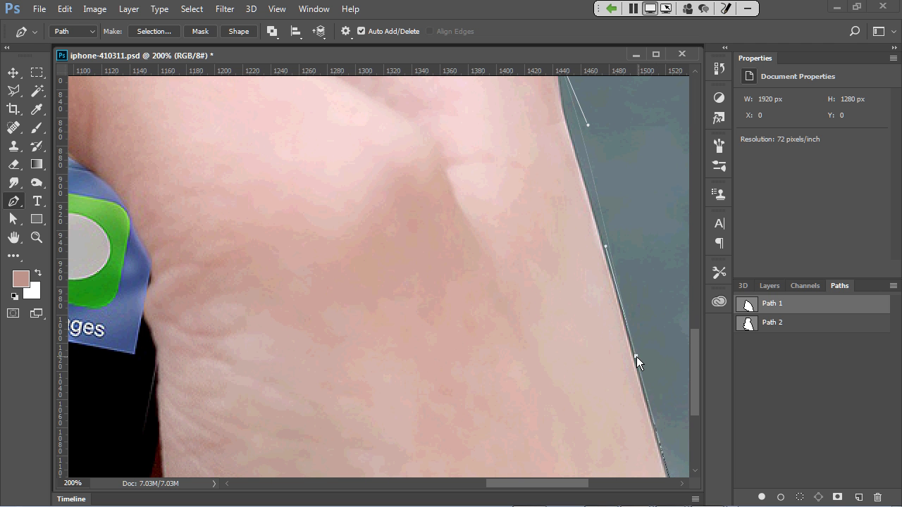
click(574, 112)
drag(573, 112, 568, 113)
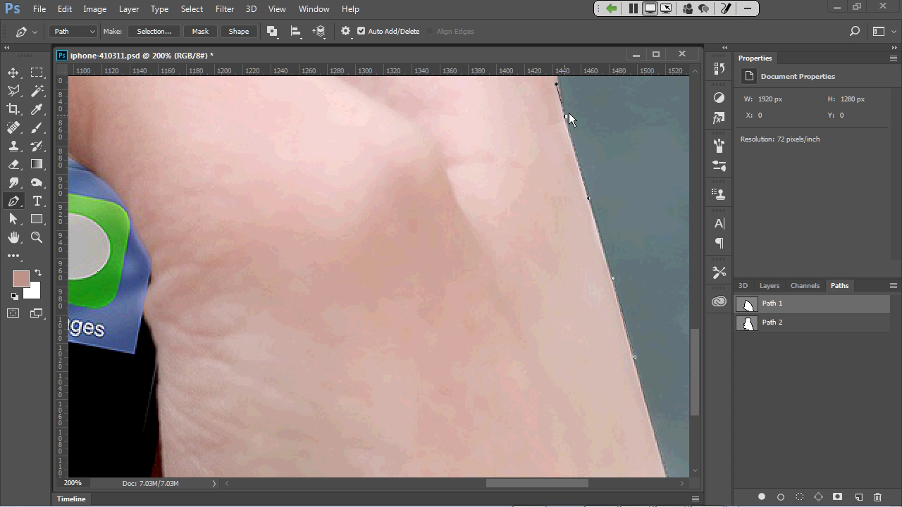
mouse_move(695, 345)
mouse_down()
mouse_move(689, 319)
mouse_move(697, 332)
mouse_up()
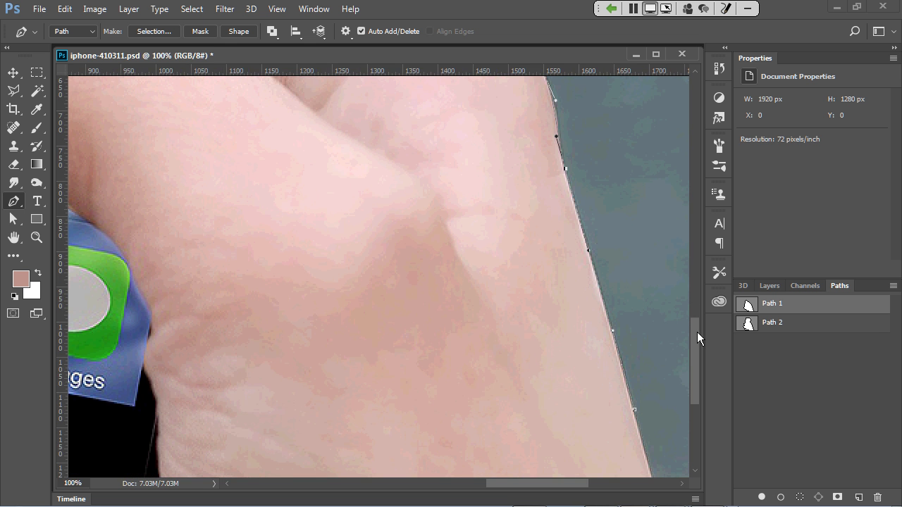
Select Path 2 in the Paths panel to show its hand-and-phone outline.
key(ctrl+minus)
key(ctrl+minus)
key(ctrl+minus)
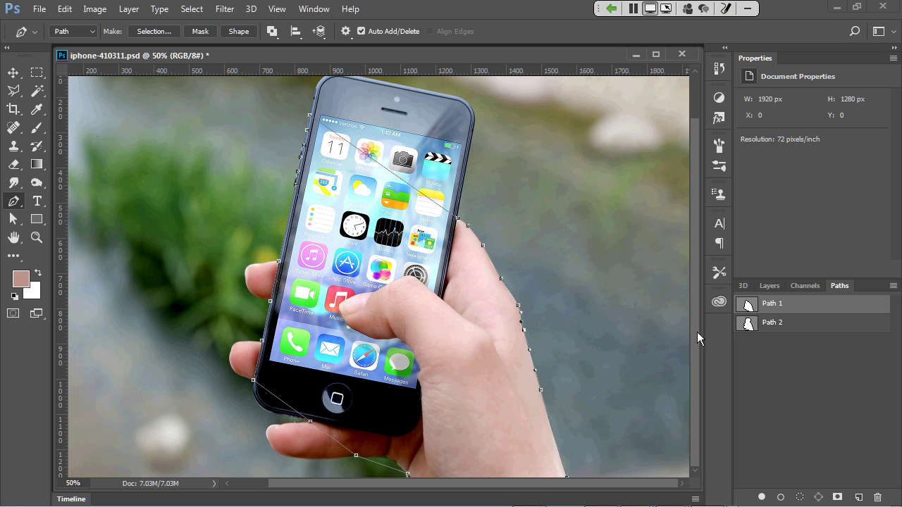
click(749, 324)
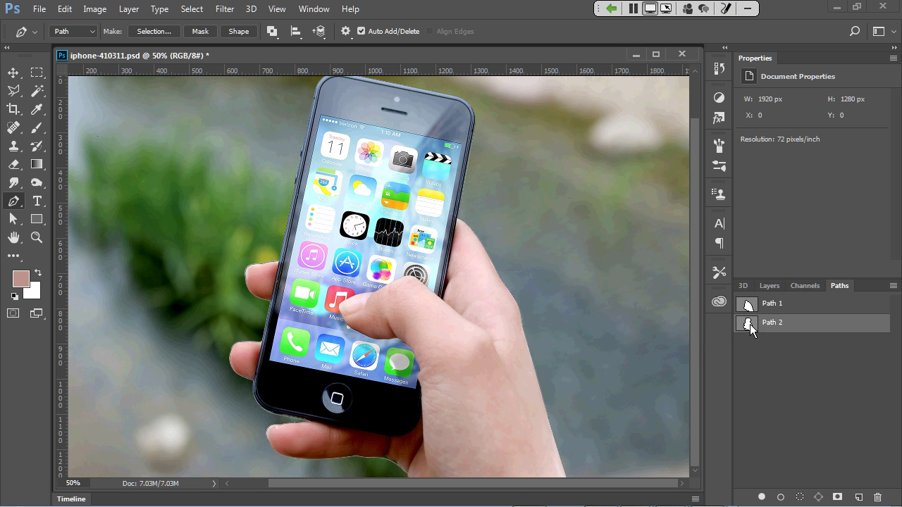
ctrl+click(263, 262)
Load Path 2 as a selection from its Paths panel thumbnail.
ctrl+click(748, 327)
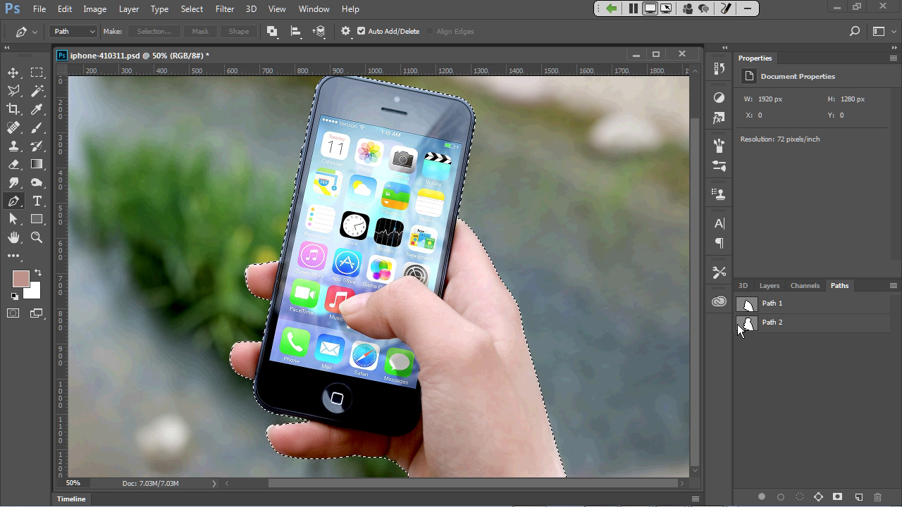
Open backpacking-1167751.jpg through File > Open.
click(39, 9)
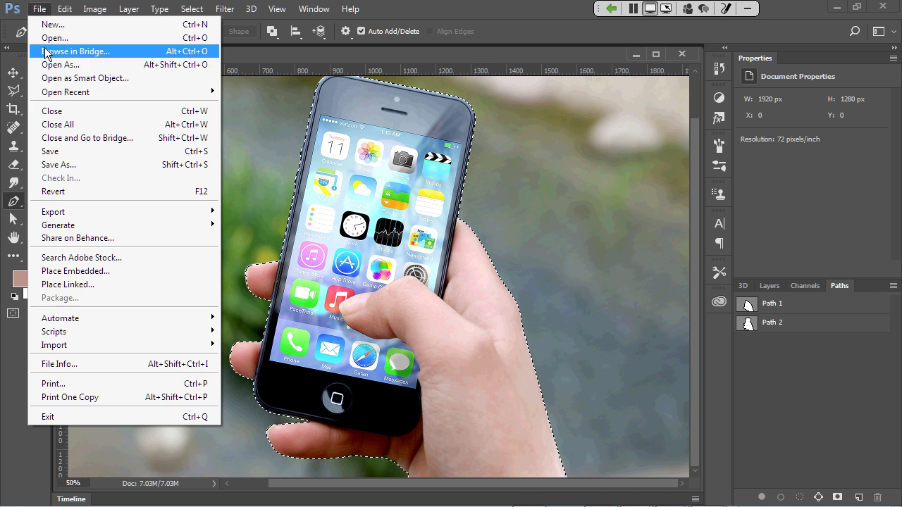
mouse_move(141, 91)
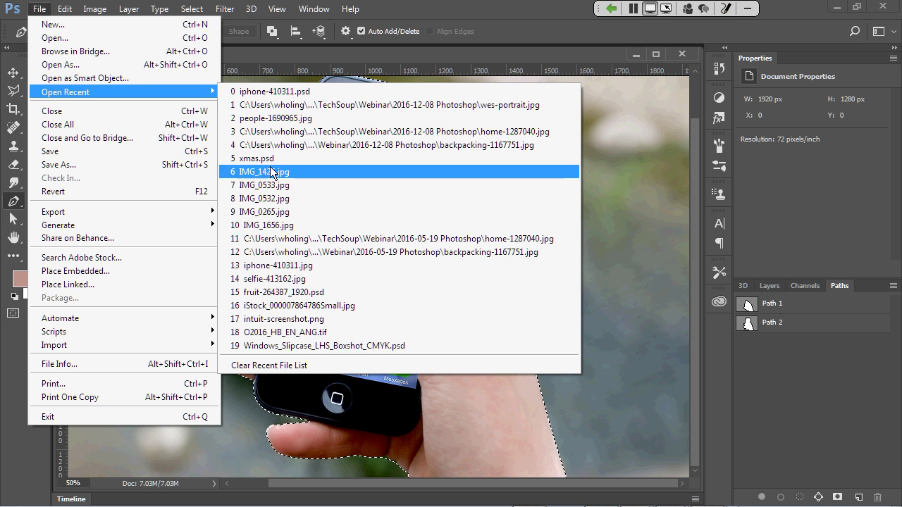
key(Escape)
key(alt+f)
key(o)
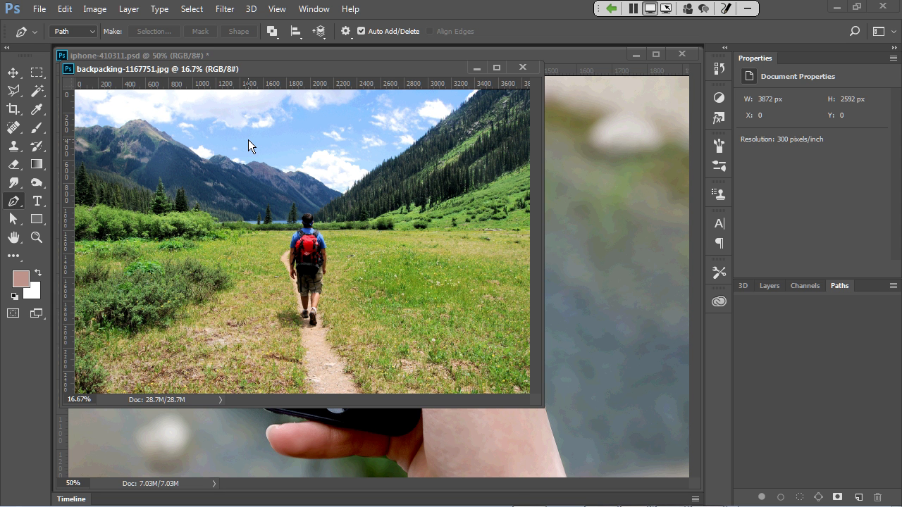
Paste the hand-and-phone cut-out into the meadow photo and move it down into the foreground.
key(ctrl+v)
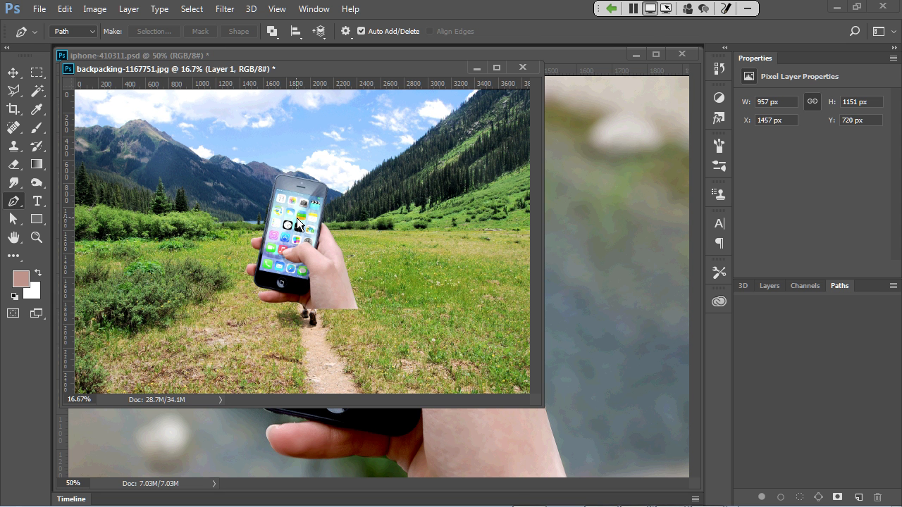
key(v)
drag(299, 226, 295, 308)
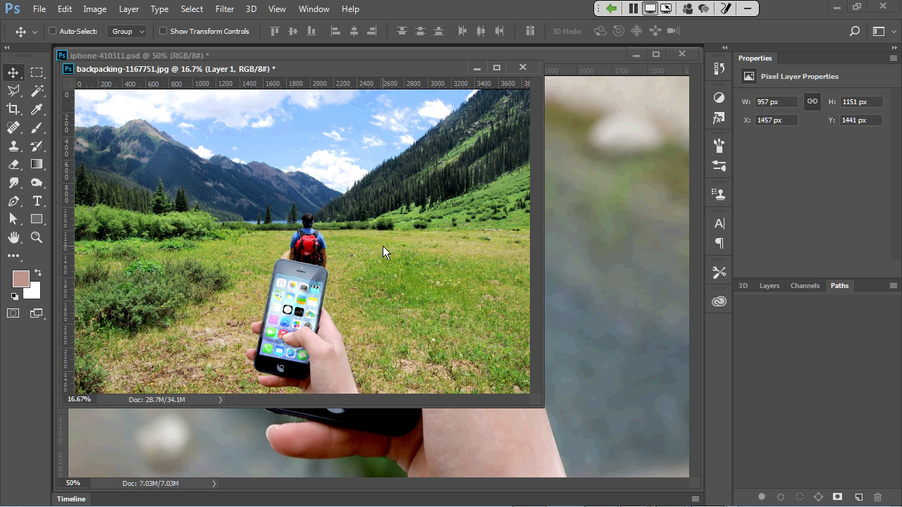
key(ctrl)
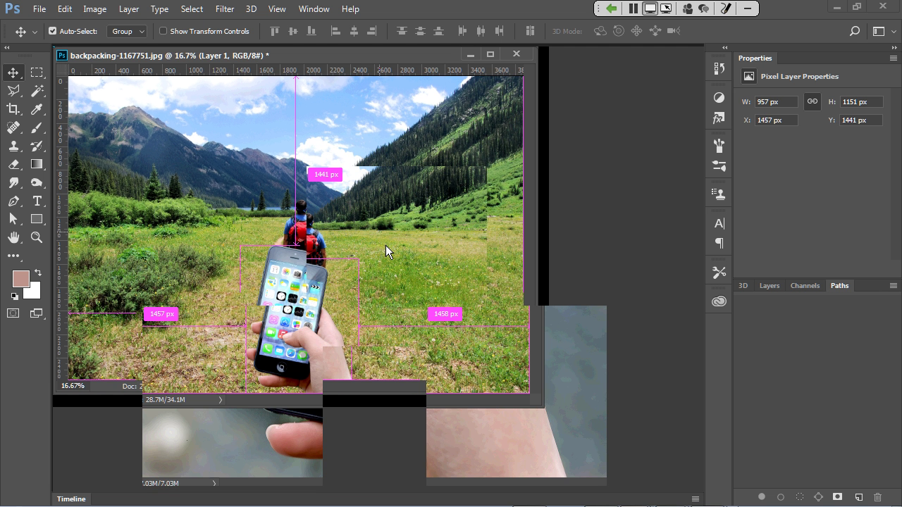
Inspect the cut-out's edges at 100% zoom, zoom back out, then switch to the PowerPoint slide show.
key(ctrl+plus)
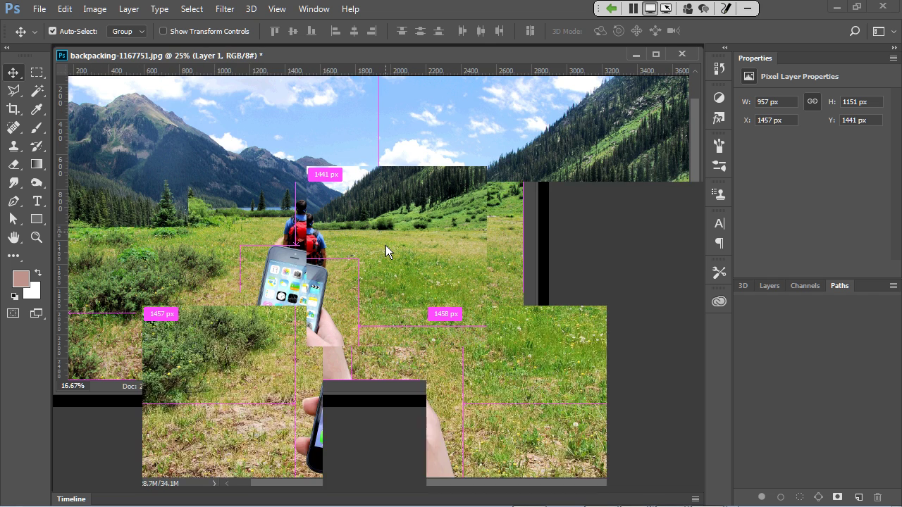
key(ctrl+plus)
key(ctrl+plus)
key(ctrl+plus)
key(ctrl+plus)
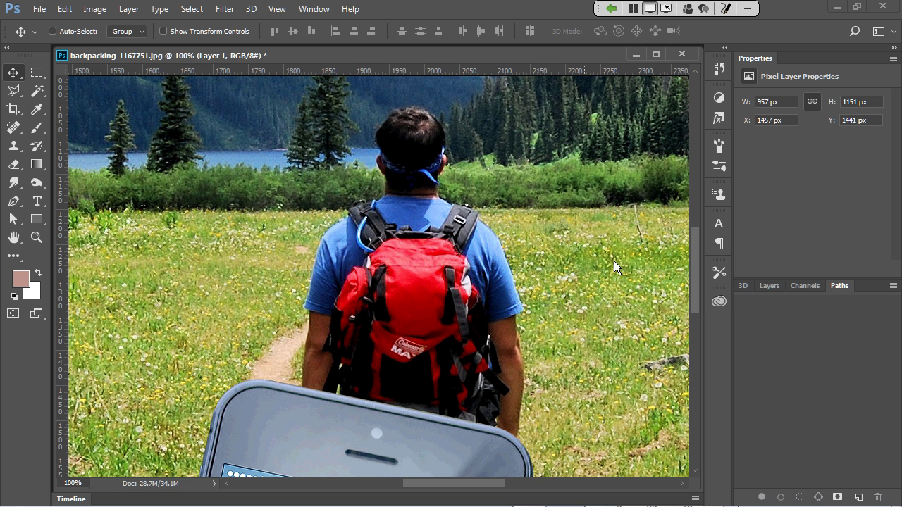
scroll(606, 259, down, 1)
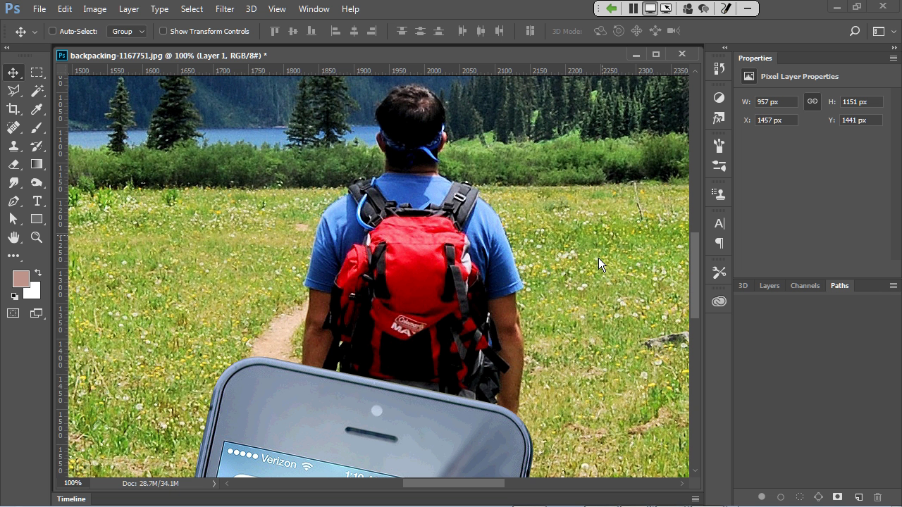
scroll(598, 257, down, 5)
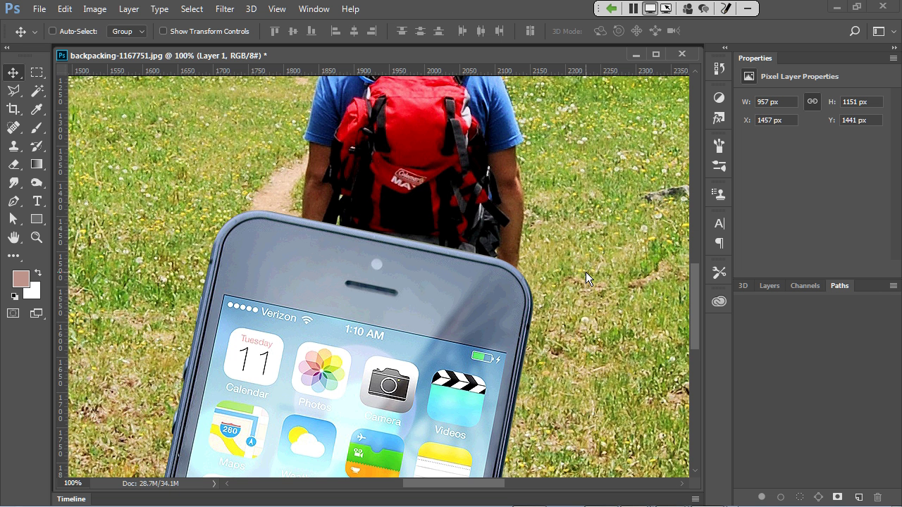
scroll(585, 272, down, 6)
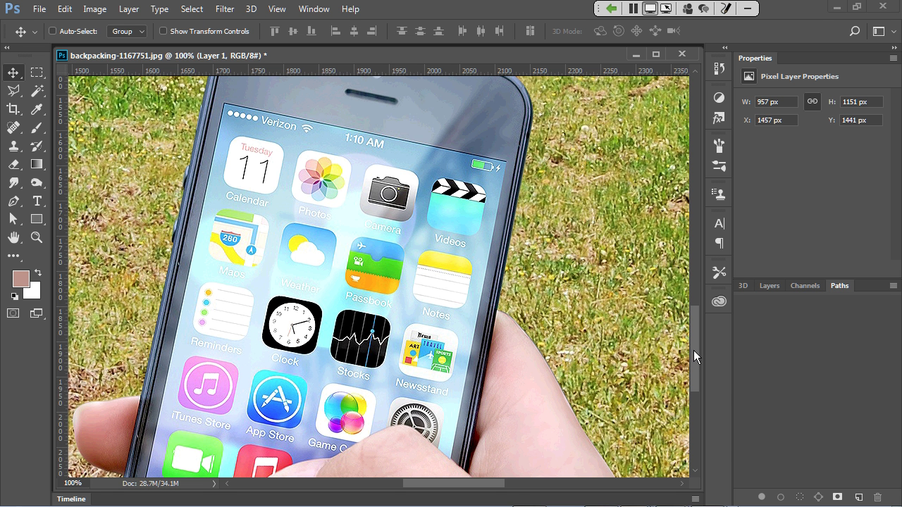
drag(694, 350, 693, 389)
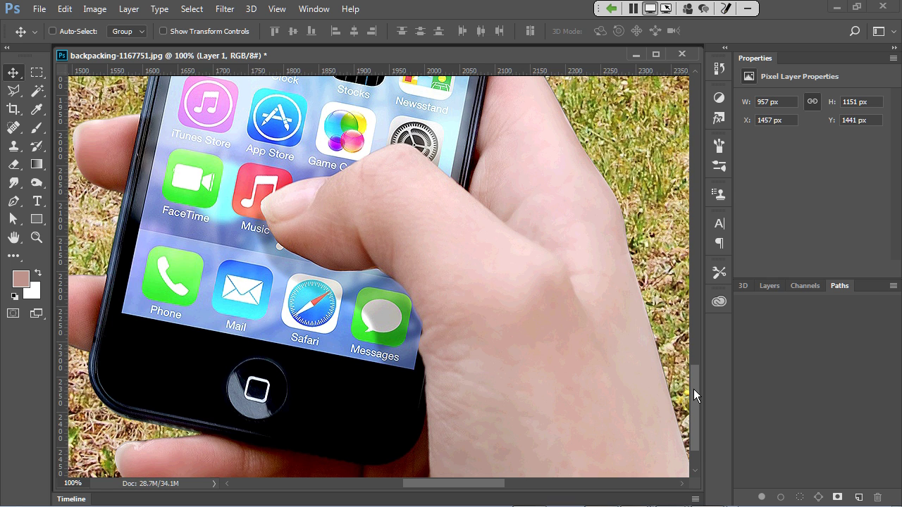
key(ctrl+minus)
key(ctrl+minus)
key(ctrl+minus)
key(ctrl+minus)
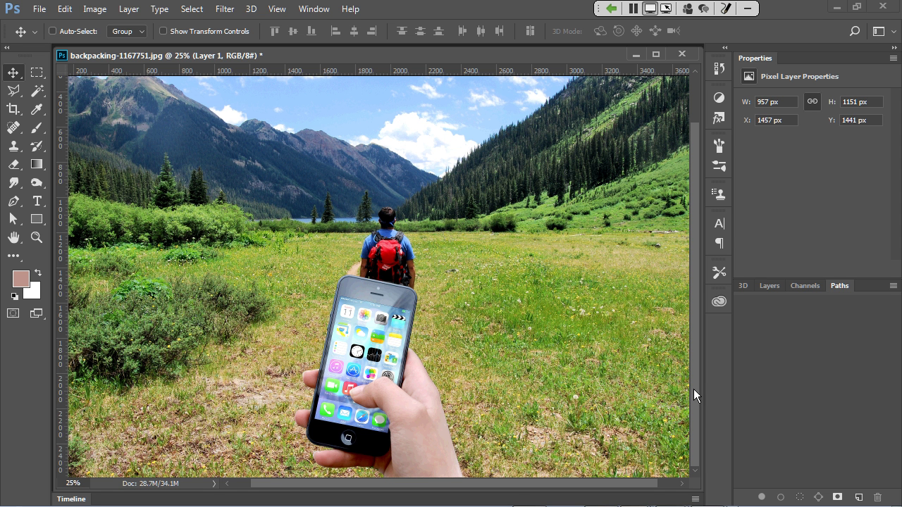
key(alt+Tab)
key(alt+Tab)
key(alt+Tab)
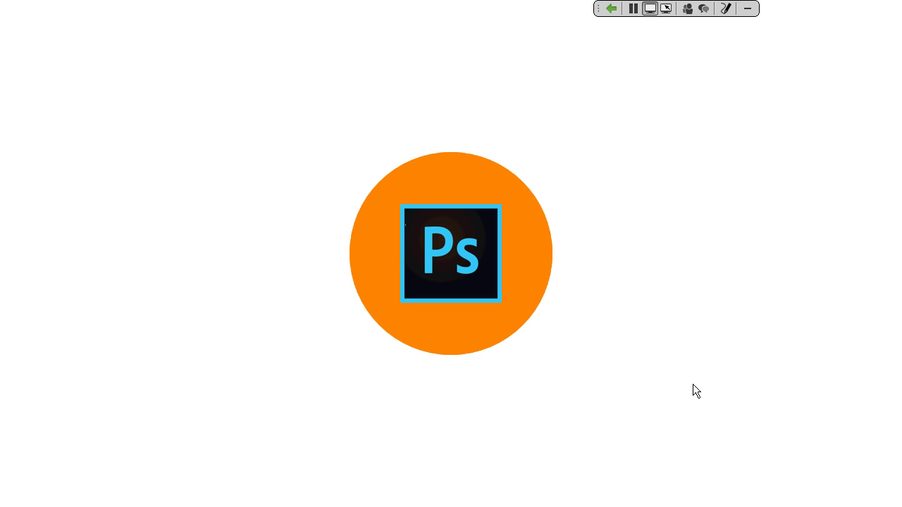
Advance past the Healing Brushes slide to slide 17, Healing Brush Tools.
key(Right)
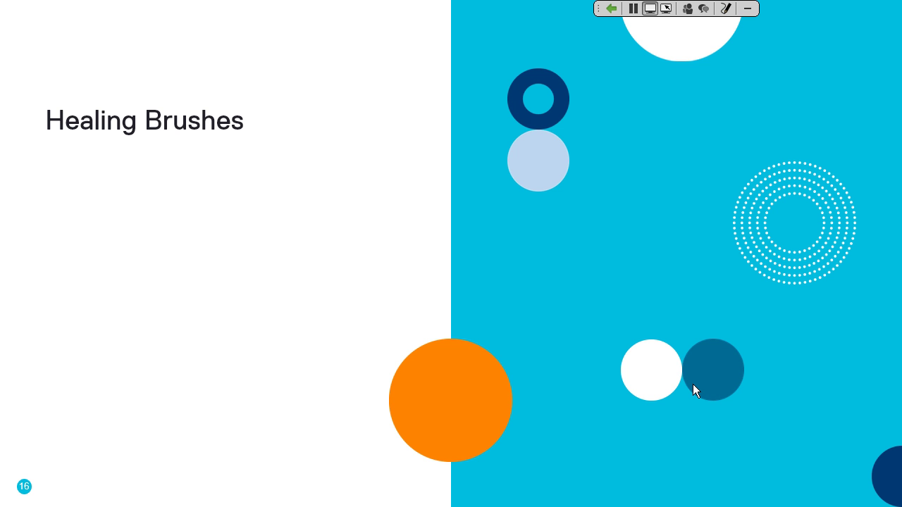
click(694, 391)
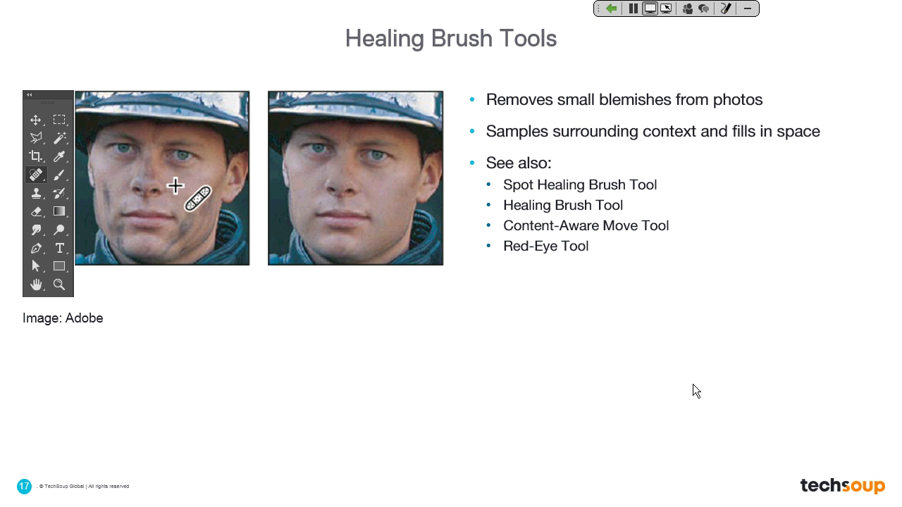
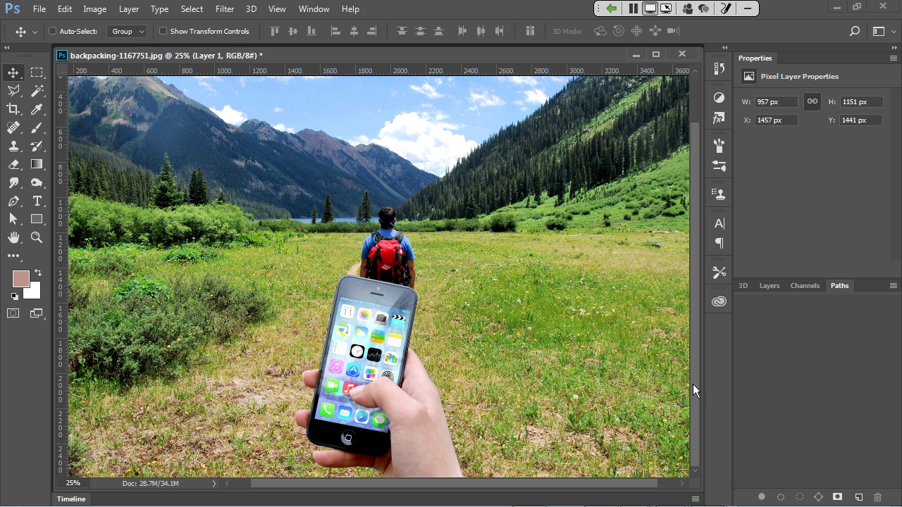
Close the backpacking composite and iPhone documents without saving either.
click(681, 53)
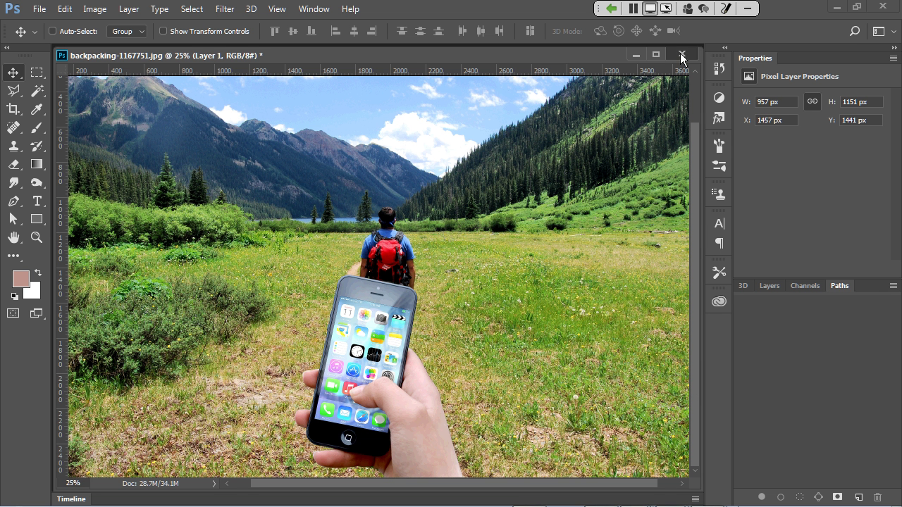
click(476, 205)
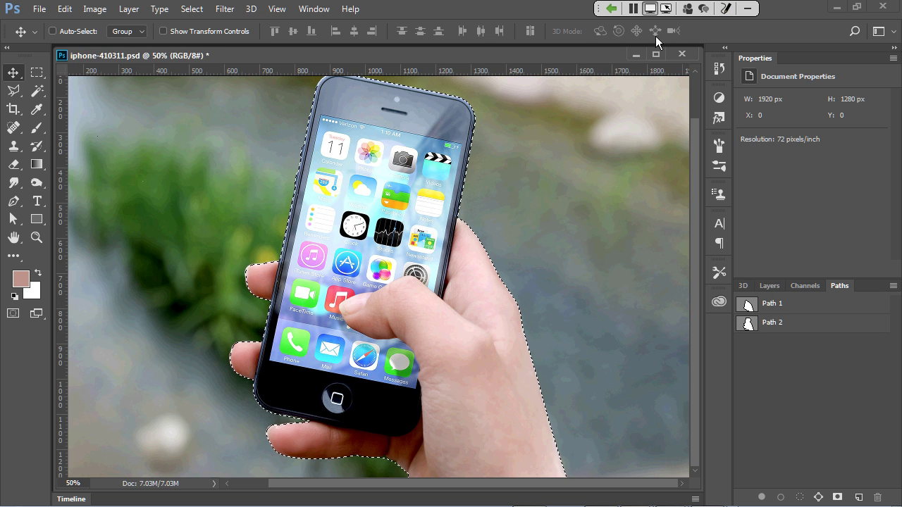
click(681, 54)
click(471, 206)
Open the home-1287040.jpg portrait from the File menu.
click(39, 9)
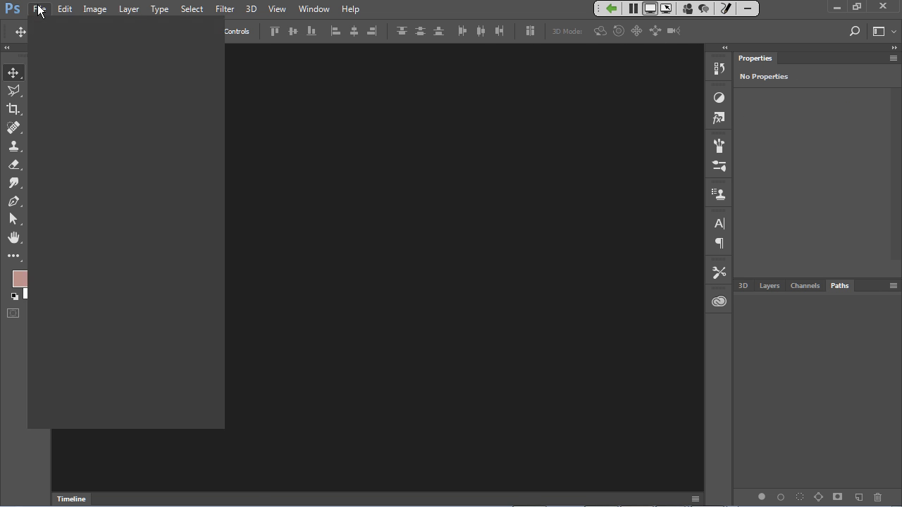
click(50, 38)
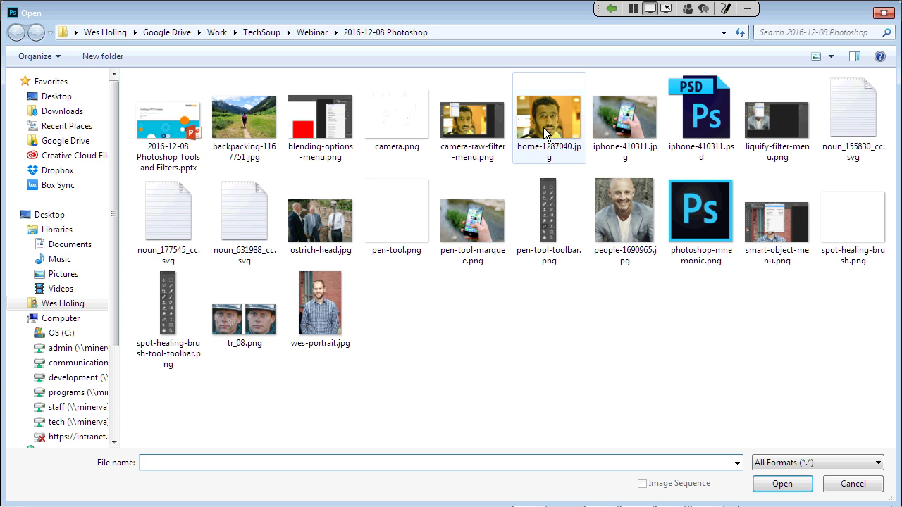
double_click(544, 128)
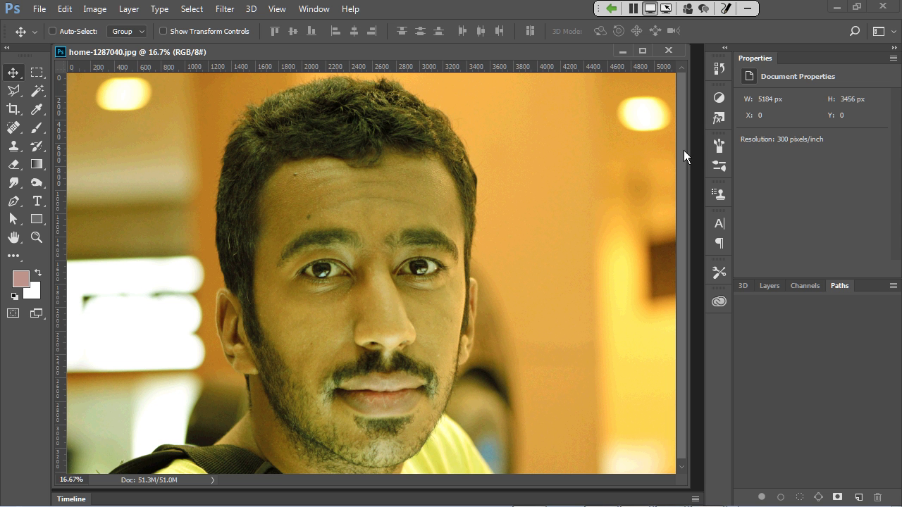
Select the Spot Healing Brush Tool from the healing tools flyout.
click(15, 131)
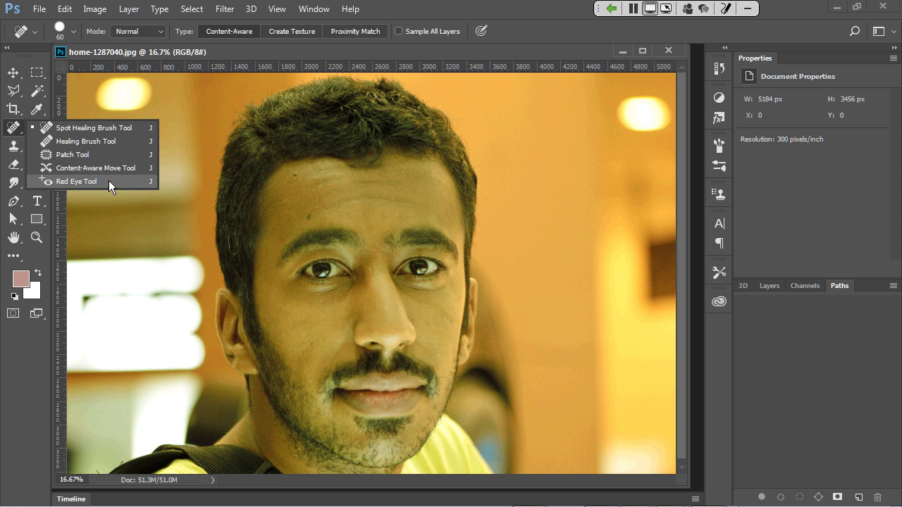
key(Down)
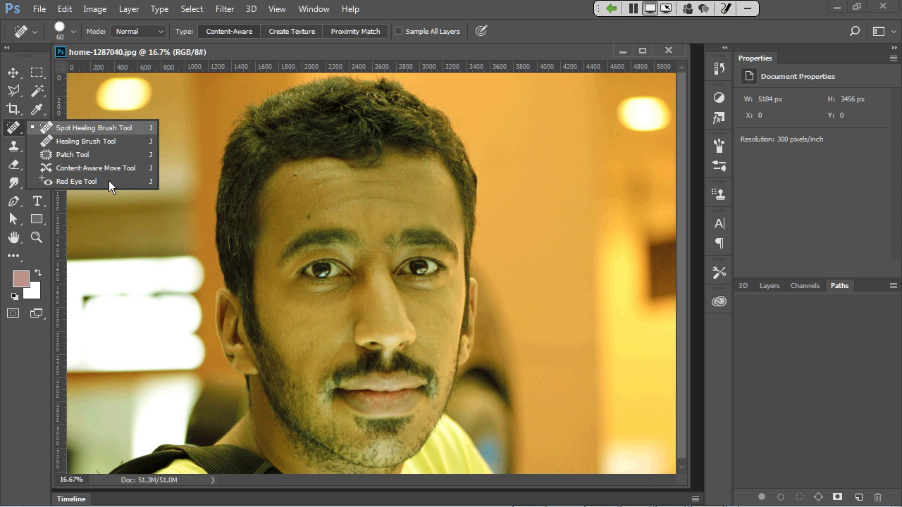
click(116, 130)
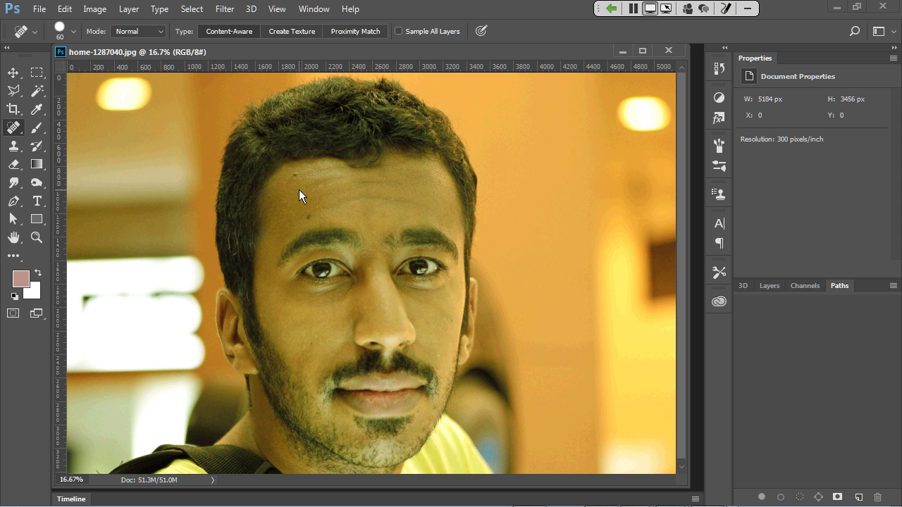
Change the brush Size to 80 px in the brush preset picker.
click(74, 33)
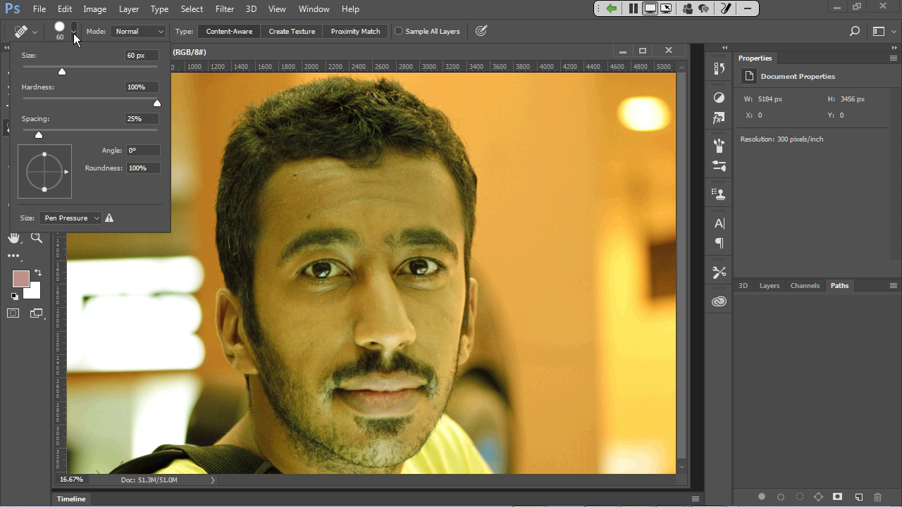
double_click(138, 55)
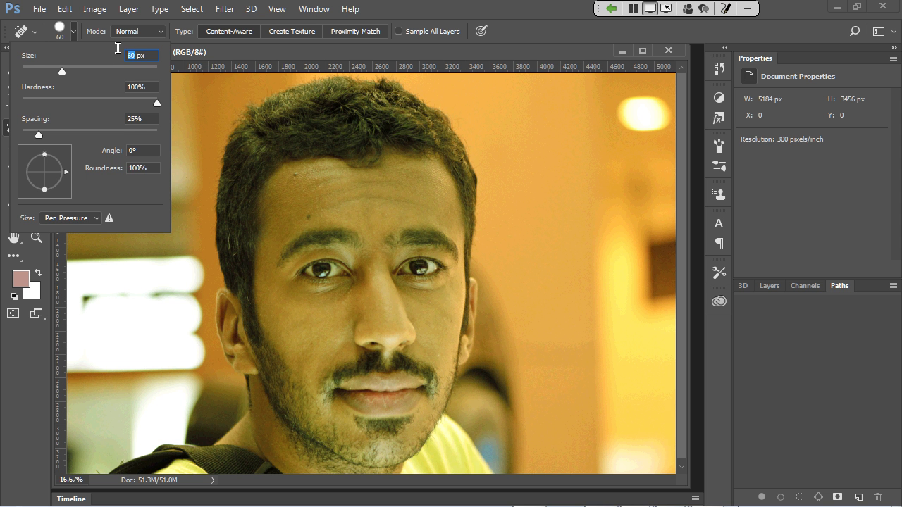
text(80)
Spot-heal the forehead blemish, the spot between the eyebrows, and a spot in the hair.
click(75, 32)
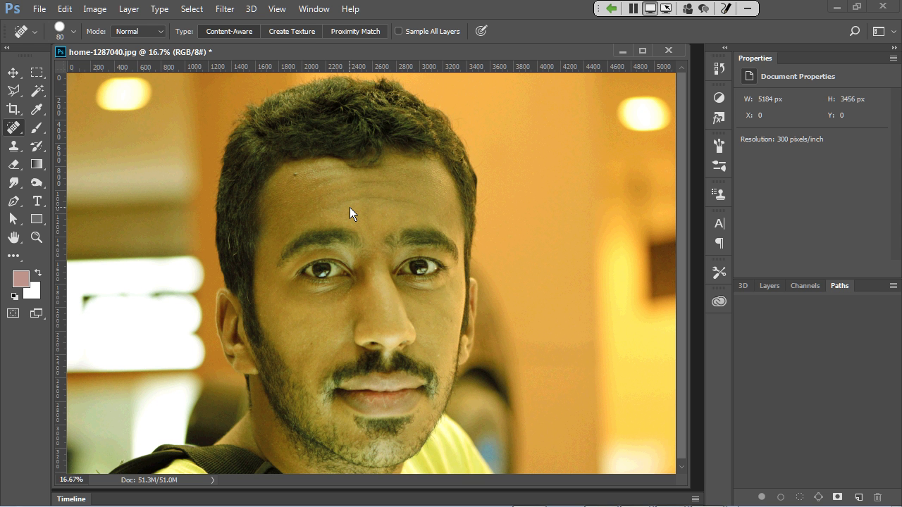
click(294, 176)
drag(389, 245, 388, 229)
drag(230, 230, 229, 239)
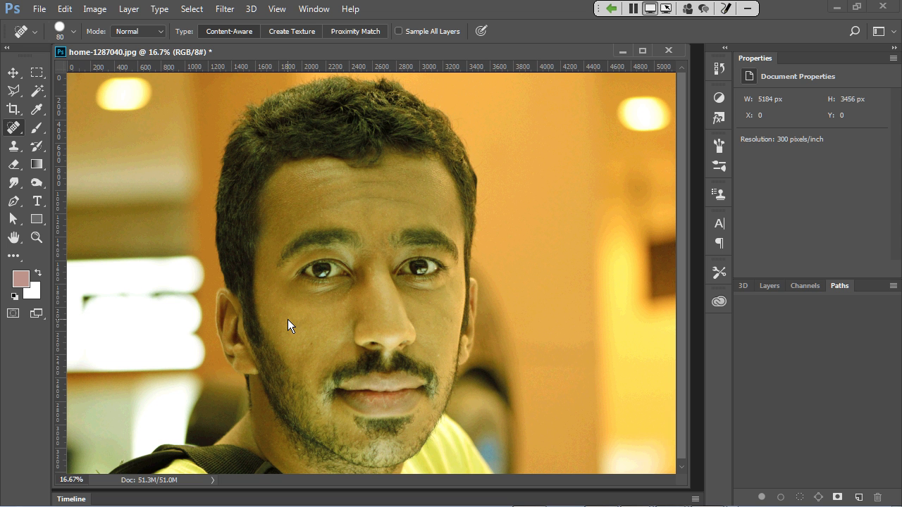
Return to the PowerPoint slide show and stop sharing the screen.
key(alt+Tab)
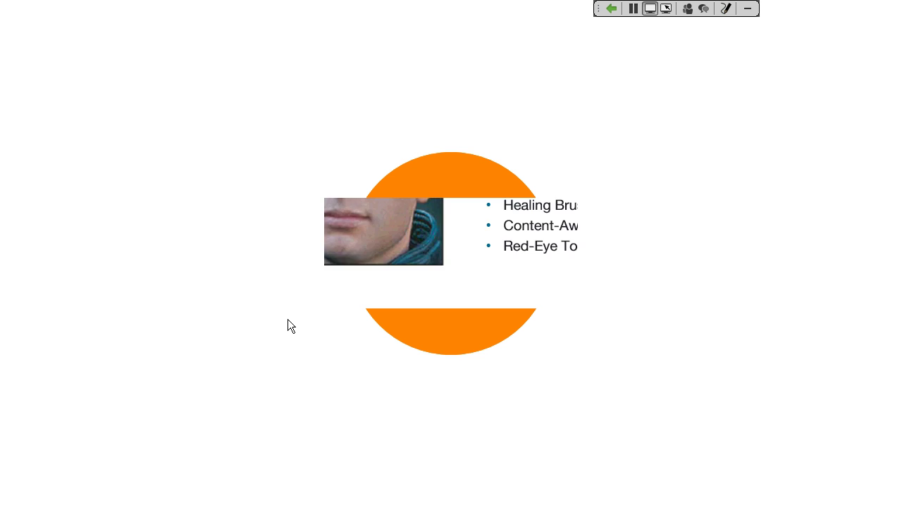
click(610, 9)
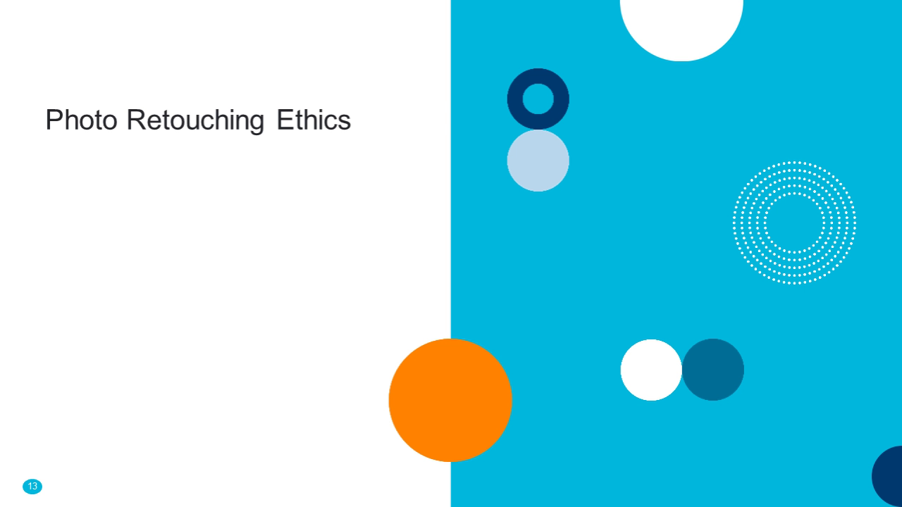
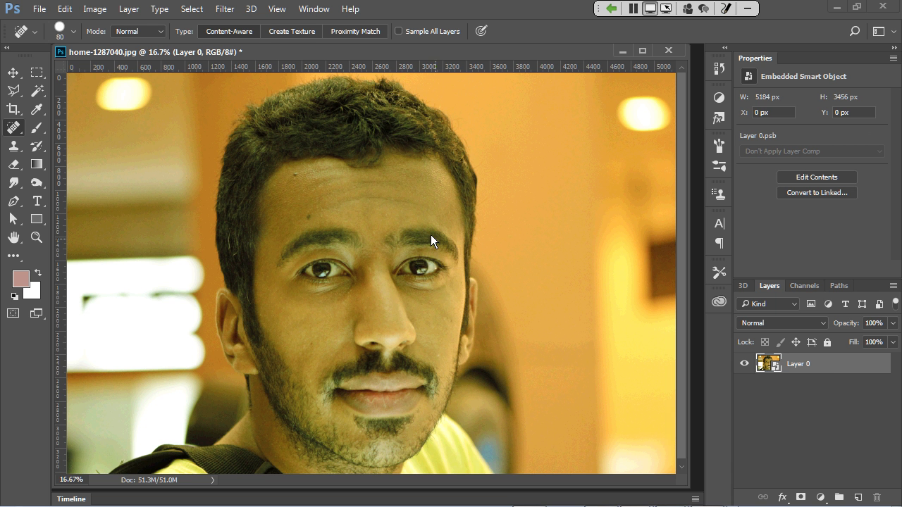
Open the Gaussian Blur dialog from Filter > Blur, previewing a 2.0-pixel radius on the portrait.
click(227, 10)
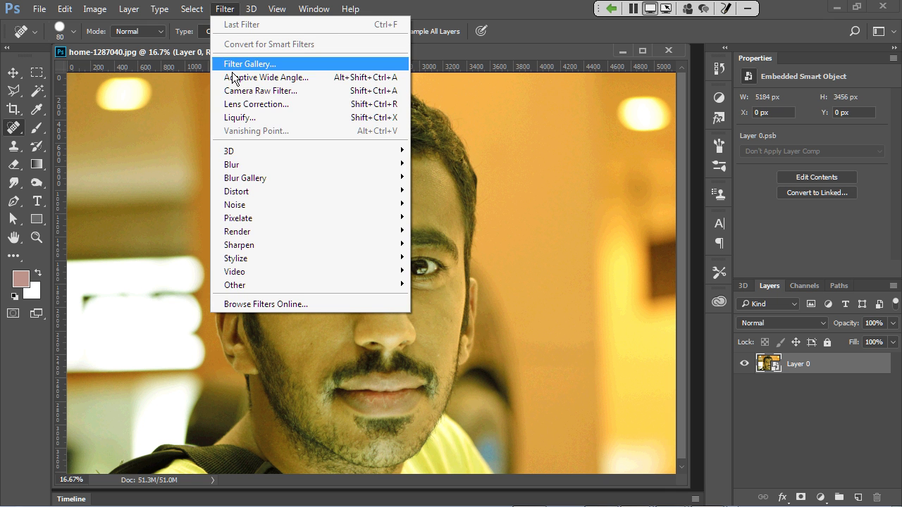
mouse_move(241, 164)
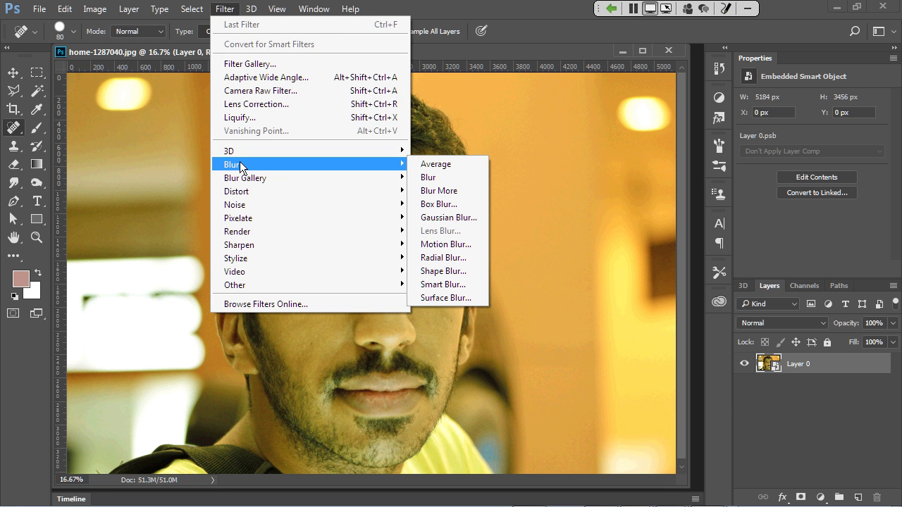
click(477, 218)
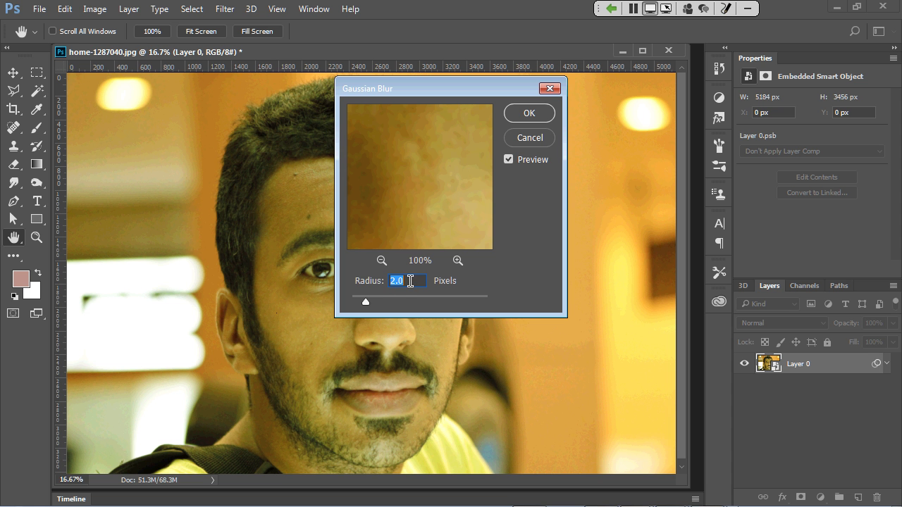
Accept the 2.0-pixel radius so Gaussian Blur is applied as a smart filter on Layer 0.
click(518, 119)
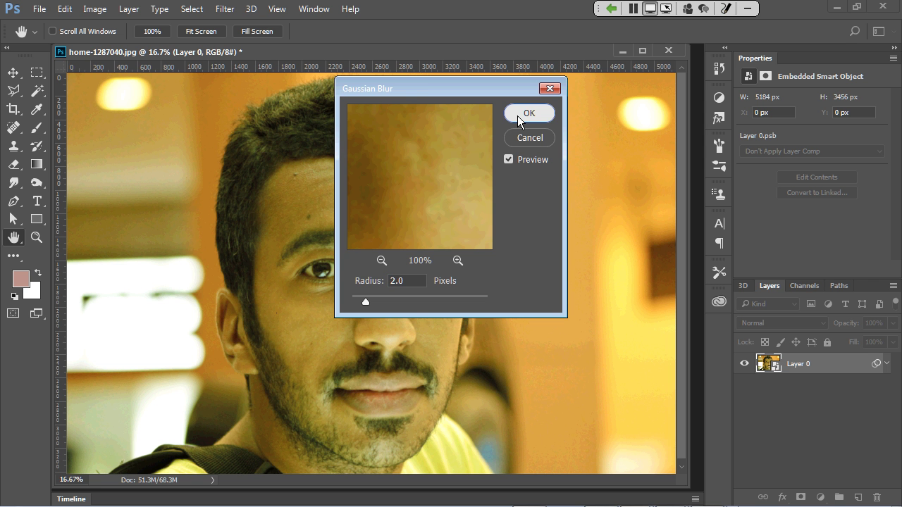
key(j)
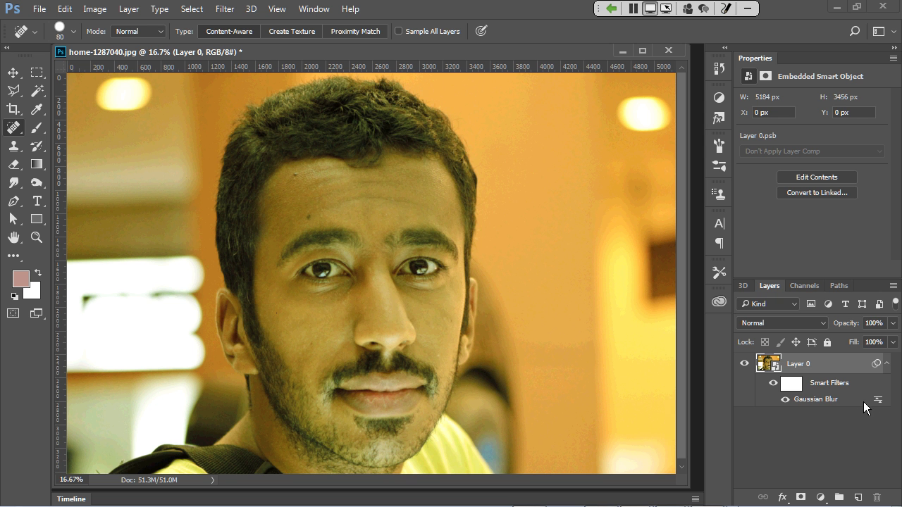
Reopen the Gaussian Blur smart filter and raise its radius to 20 pixels.
double_click(840, 400)
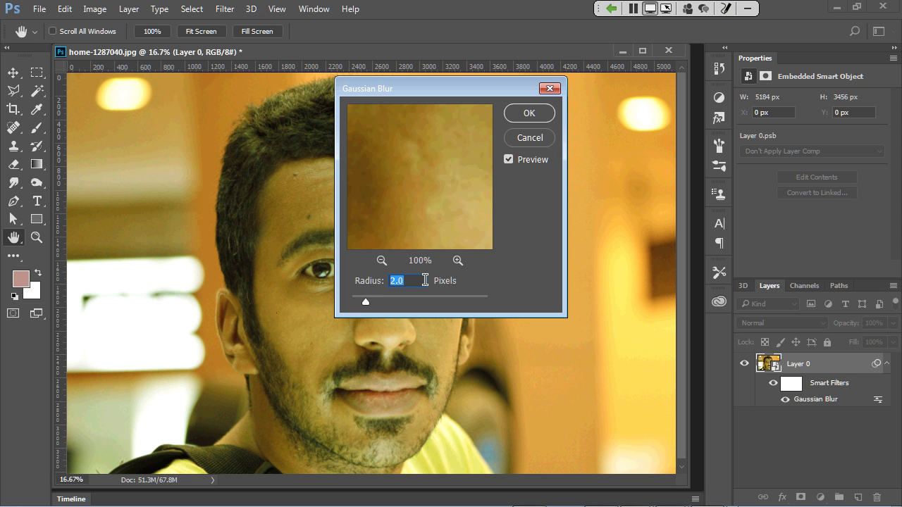
text(20)
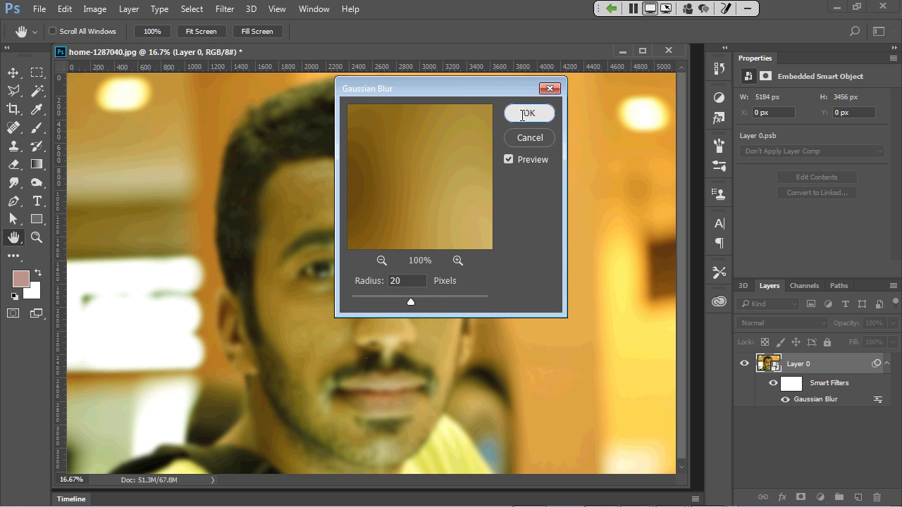
click(525, 115)
key(j)
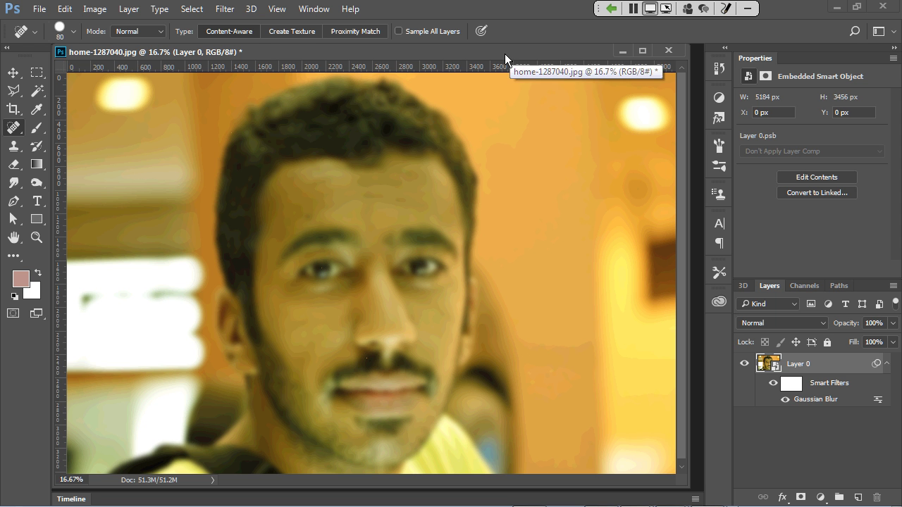
Close the blurred photo without saving, review PowerPoint's Blending Options slides, then return to Photoshop.
click(661, 52)
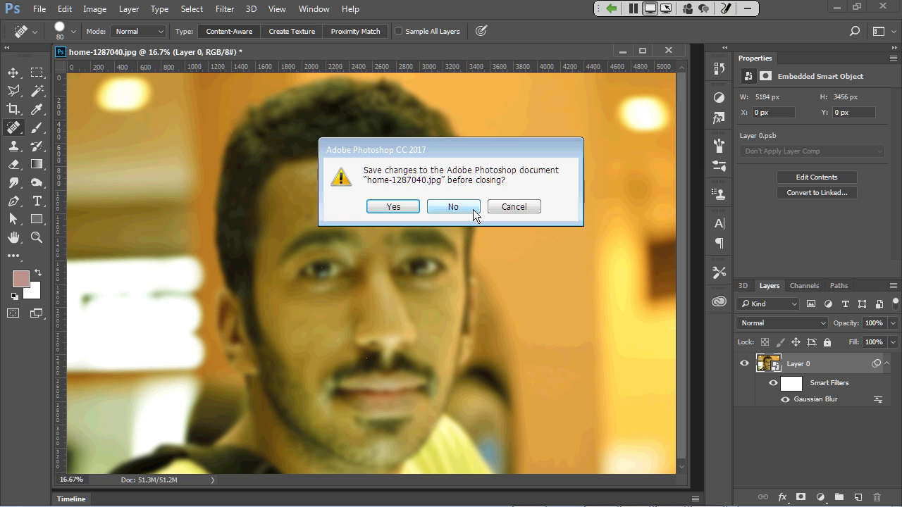
click(473, 210)
key(alt+Tab)
key(alt+Tab)
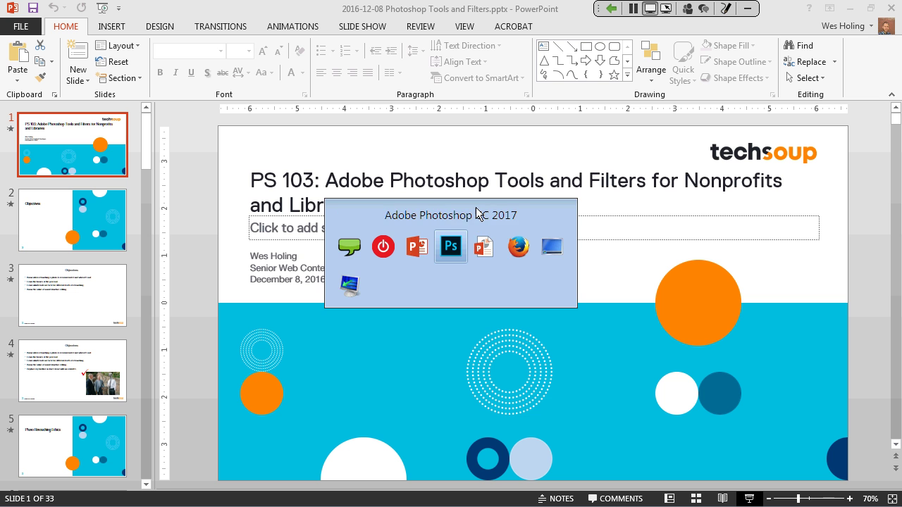
click(476, 208)
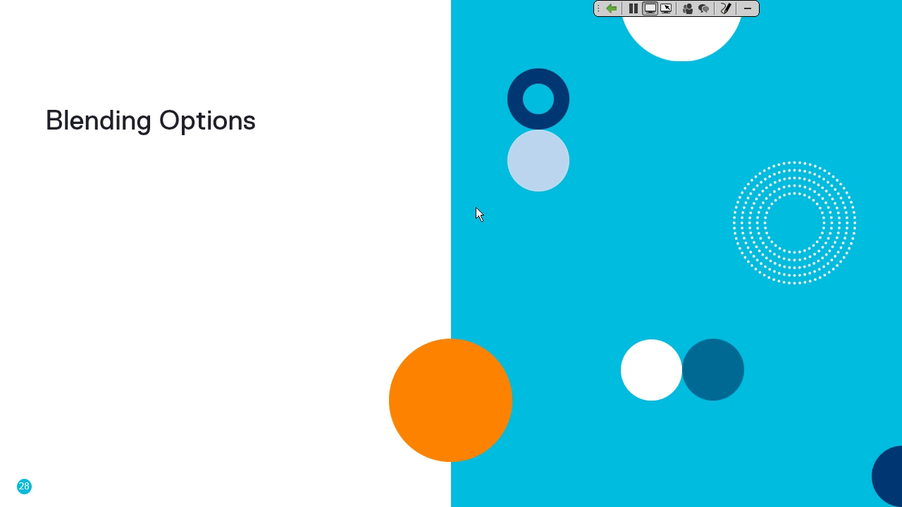
click(476, 214)
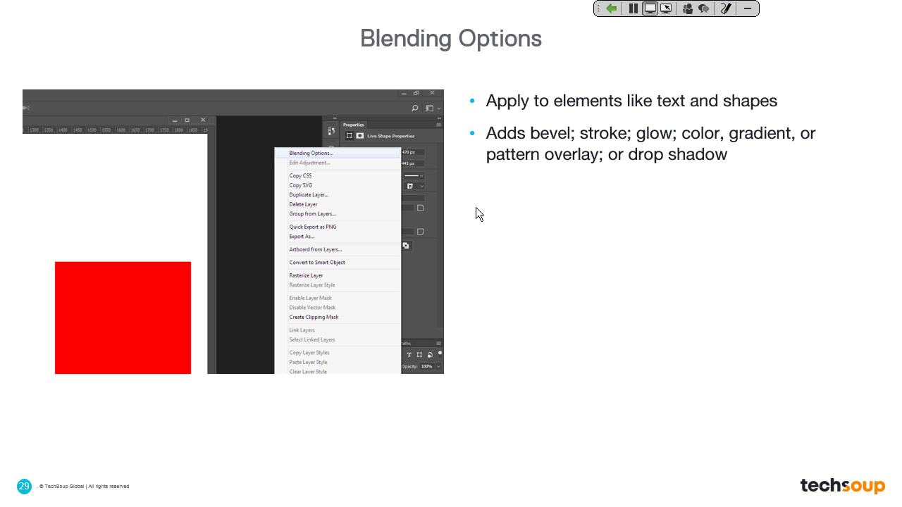
key(alt+Tab)
key(alt+Tab)
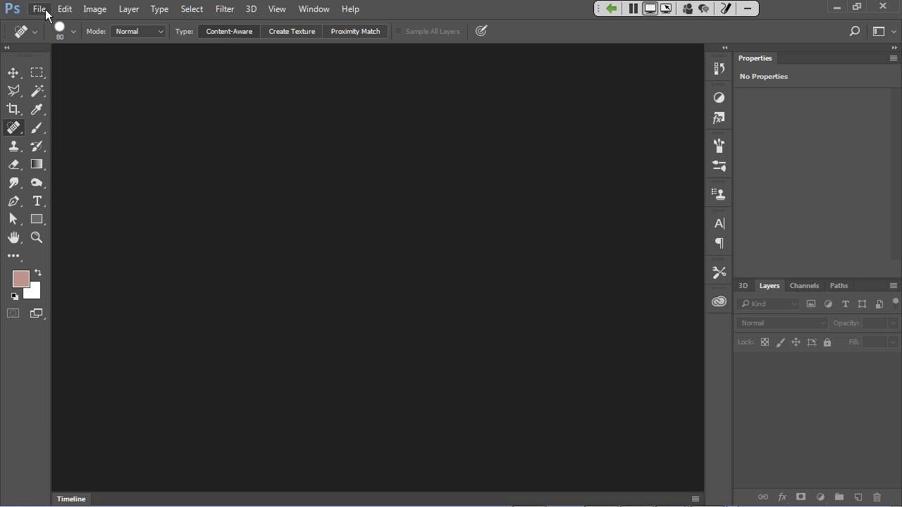
Open wes-portrait.jpg and zoom in to 16.67% with his face in view.
click(44, 11)
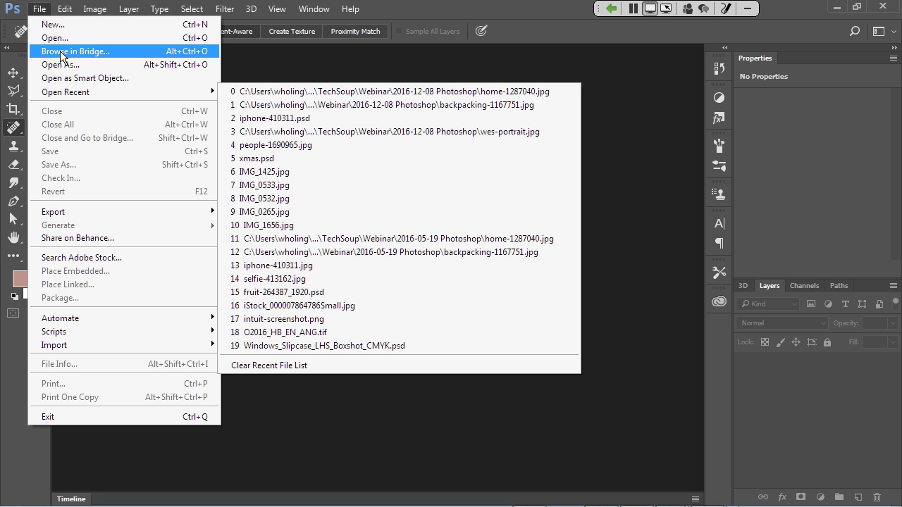
click(71, 39)
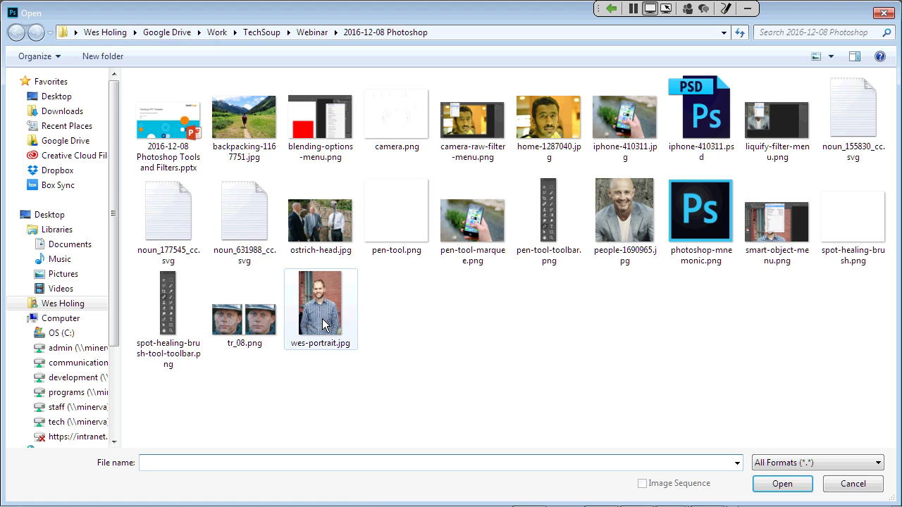
double_click(322, 321)
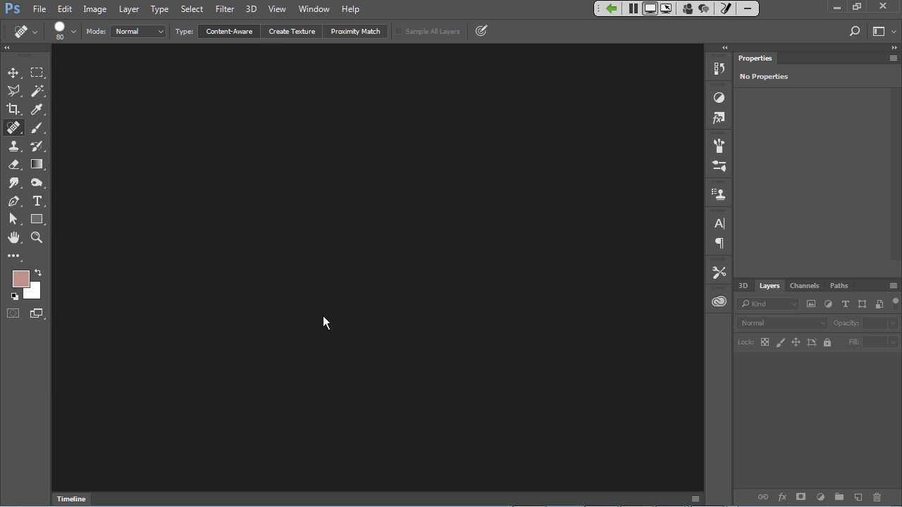
key(ctrl+plus)
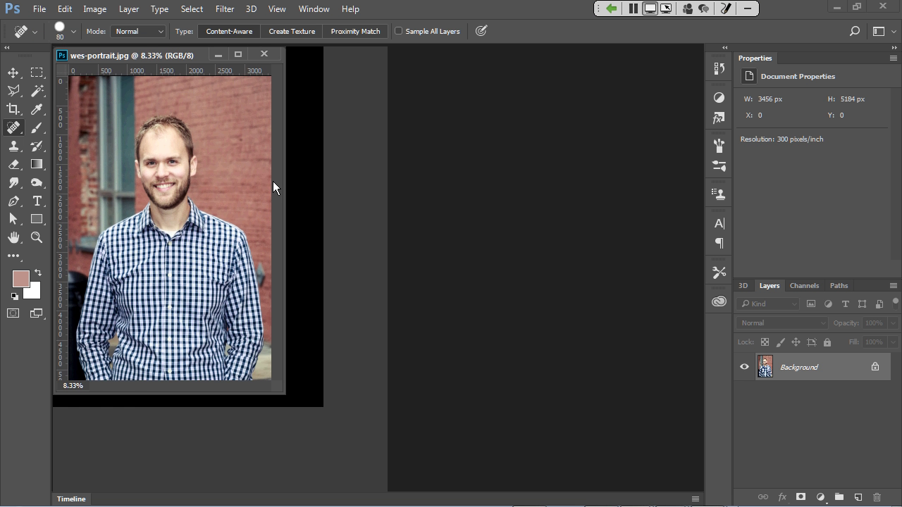
key(ctrl+plus)
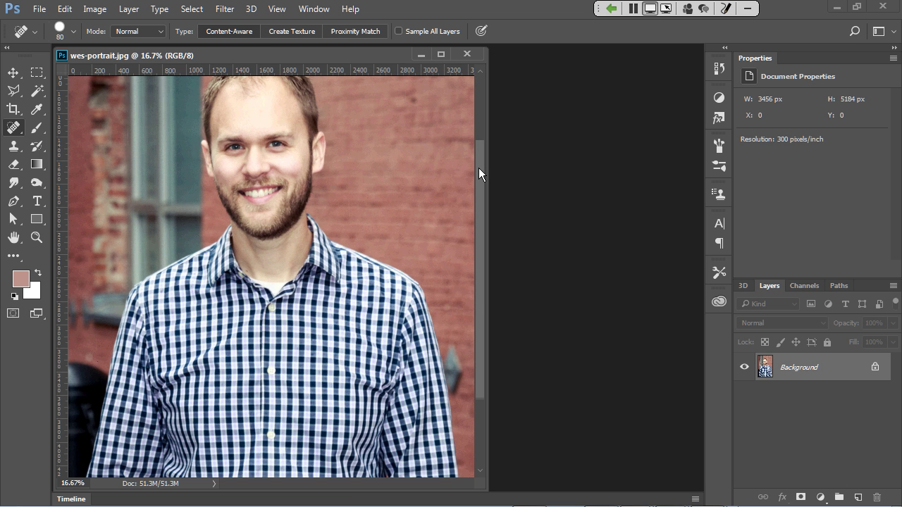
drag(479, 169, 482, 91)
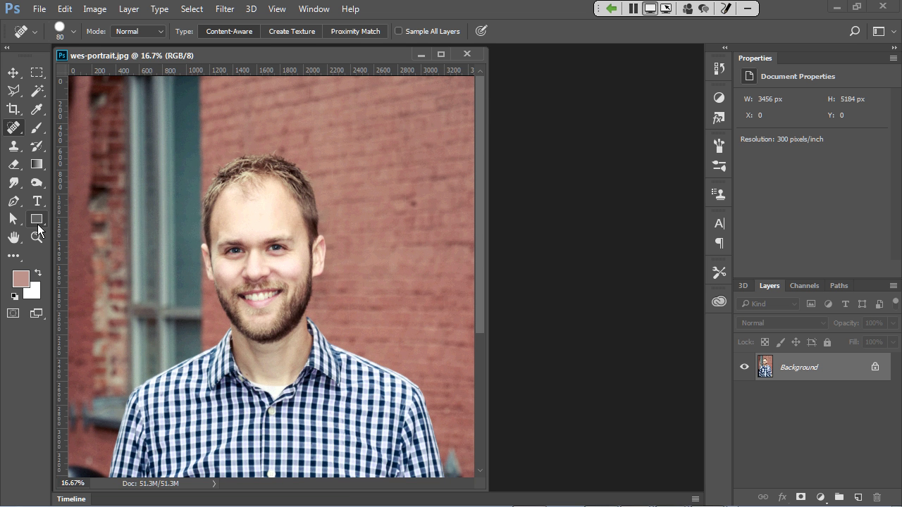
click(37, 202)
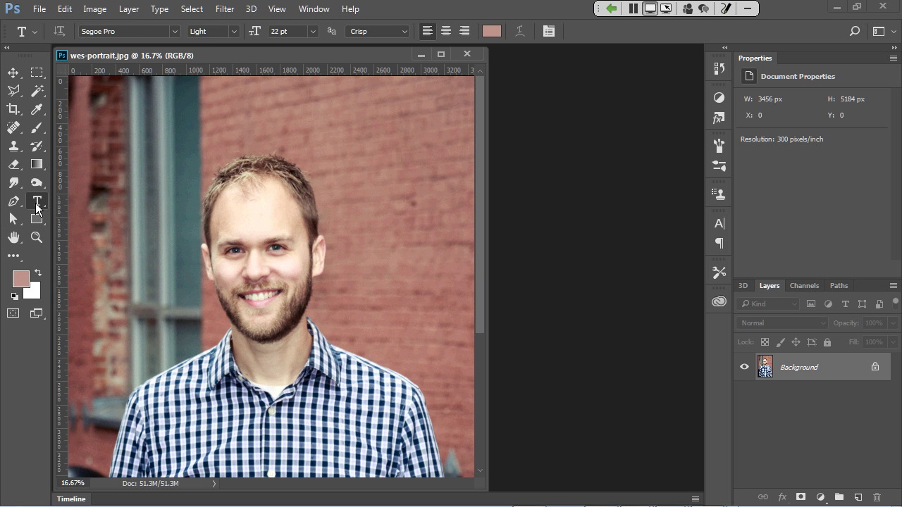
click(109, 108)
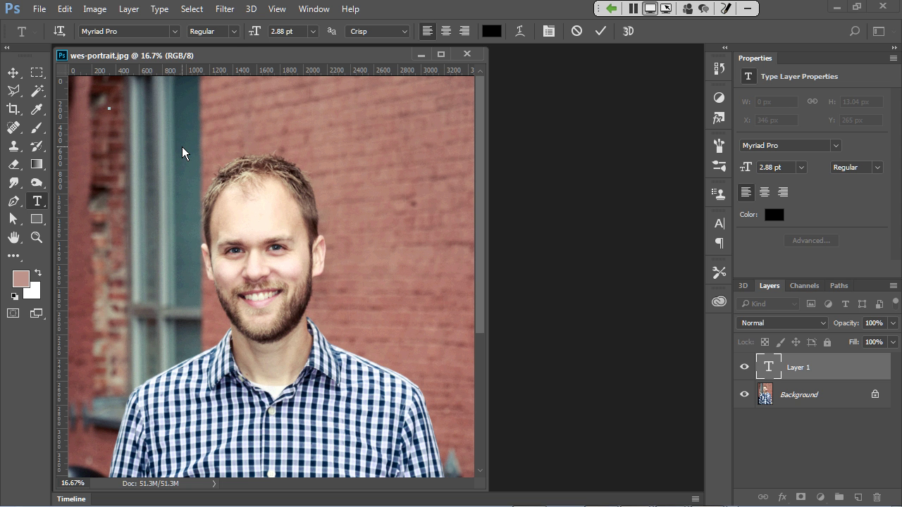
text(Wes Holing)
key(ctrl+Return)
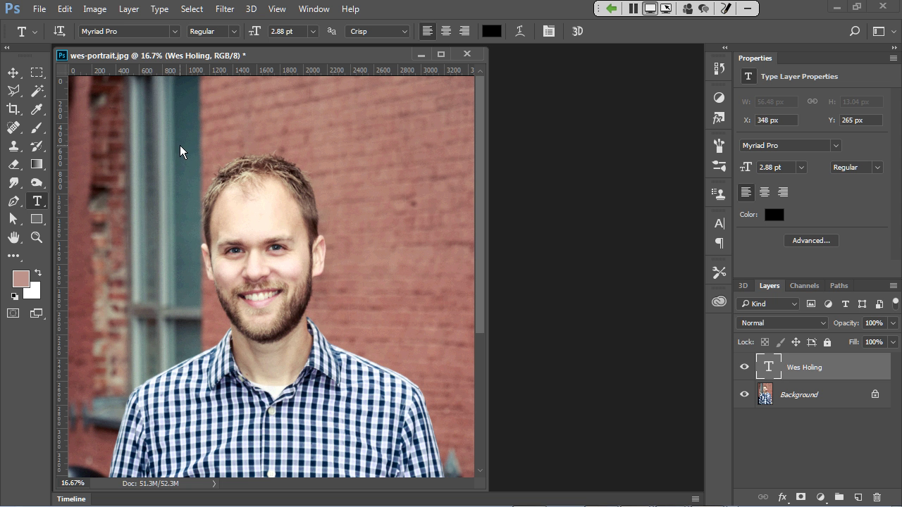
Set the text to 72 pt and move it right and down over the brick wall.
click(313, 31)
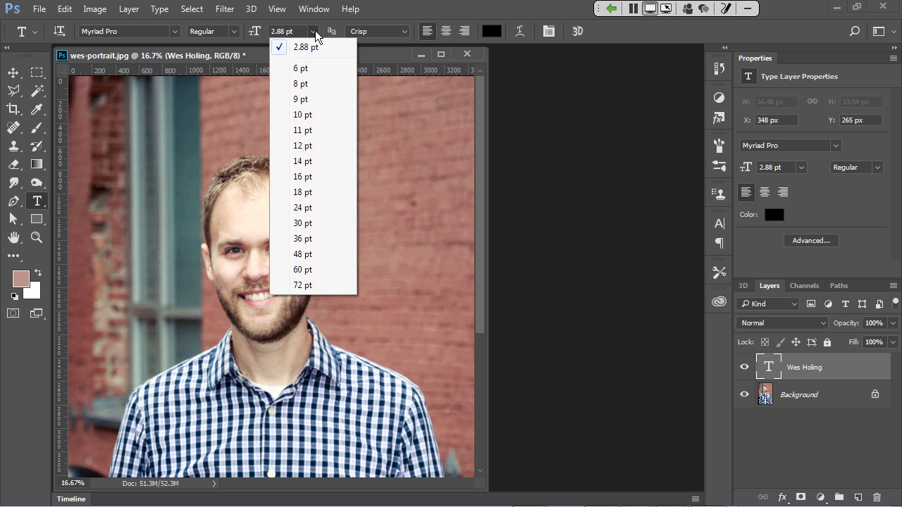
click(302, 285)
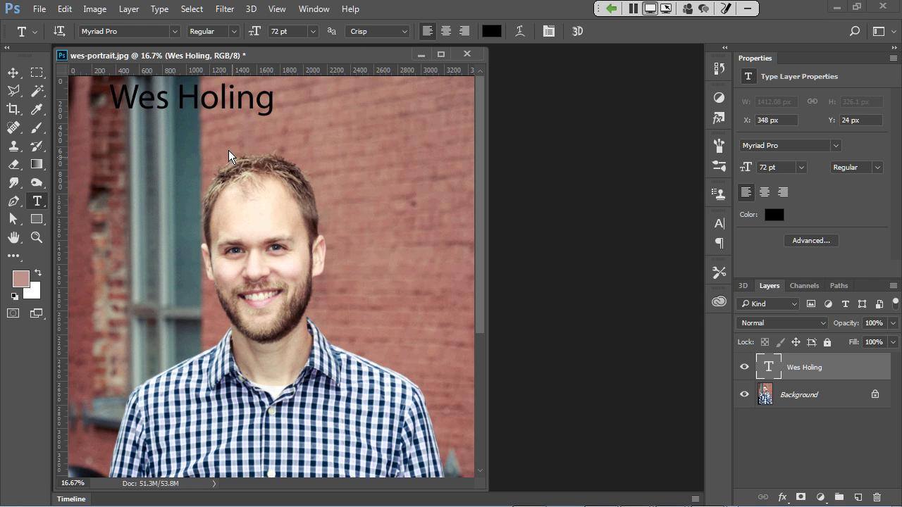
key(v)
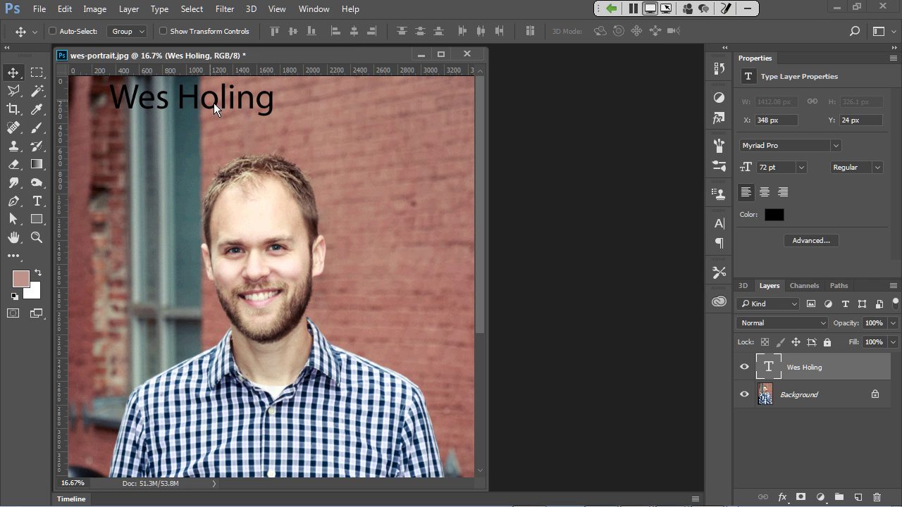
drag(215, 108, 307, 124)
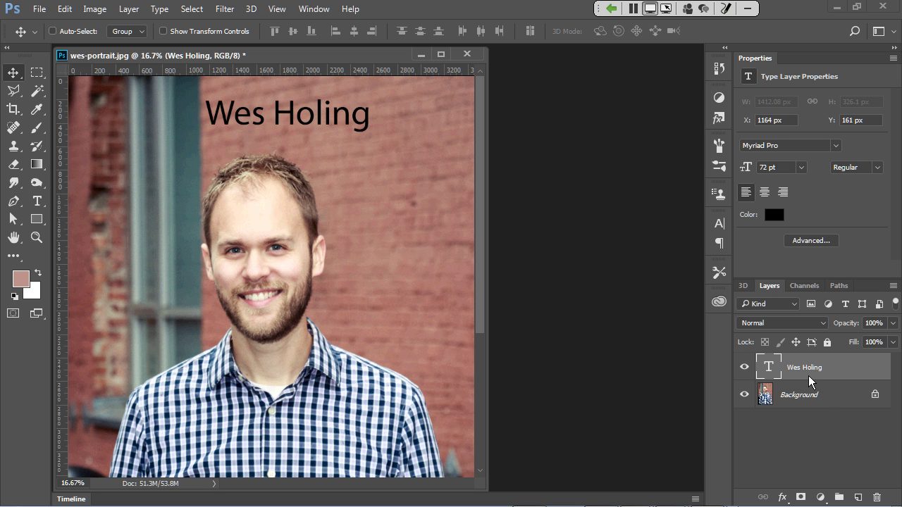
right_click(838, 368)
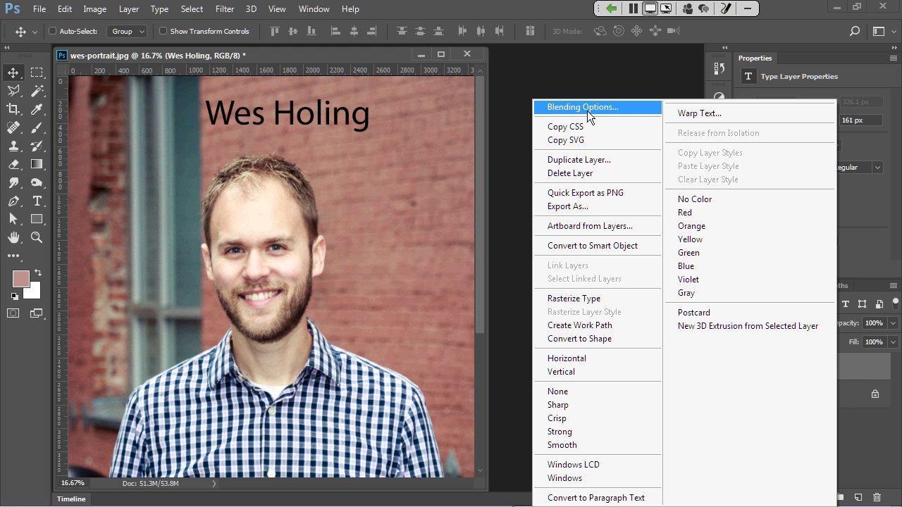
click(582, 107)
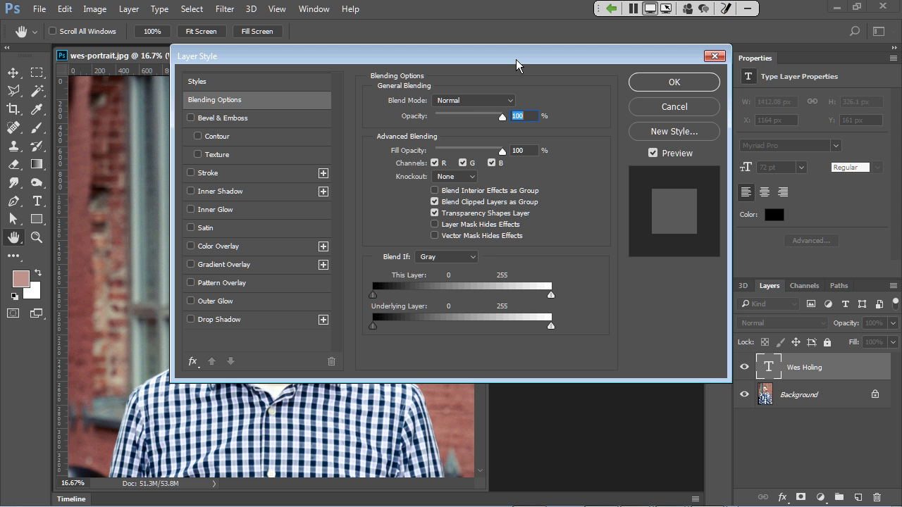
drag(517, 64, 714, 61)
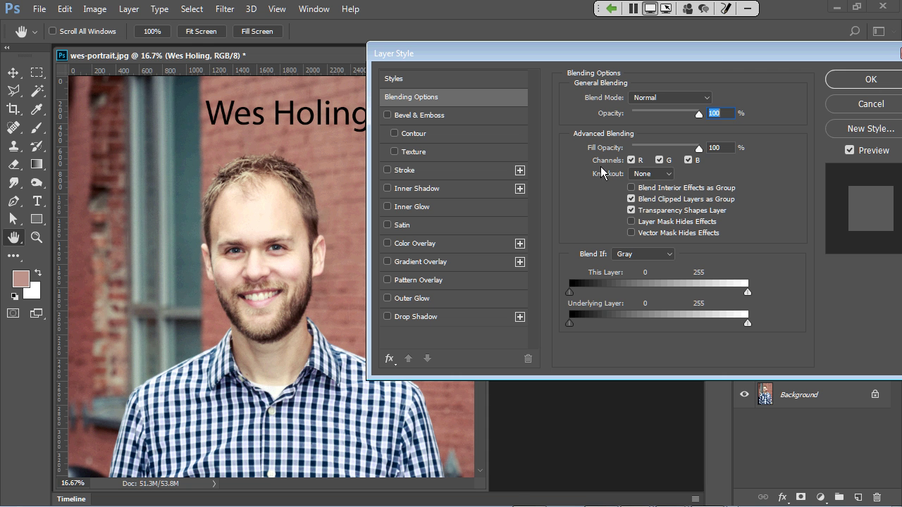
Try an orange Color Overlay on the name, switch it off, and enable Bevel & Emboss.
click(387, 244)
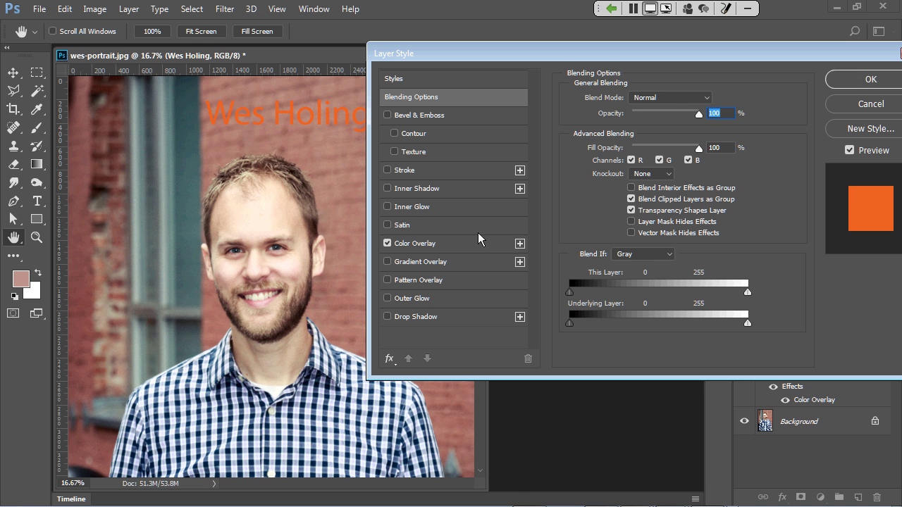
click(439, 245)
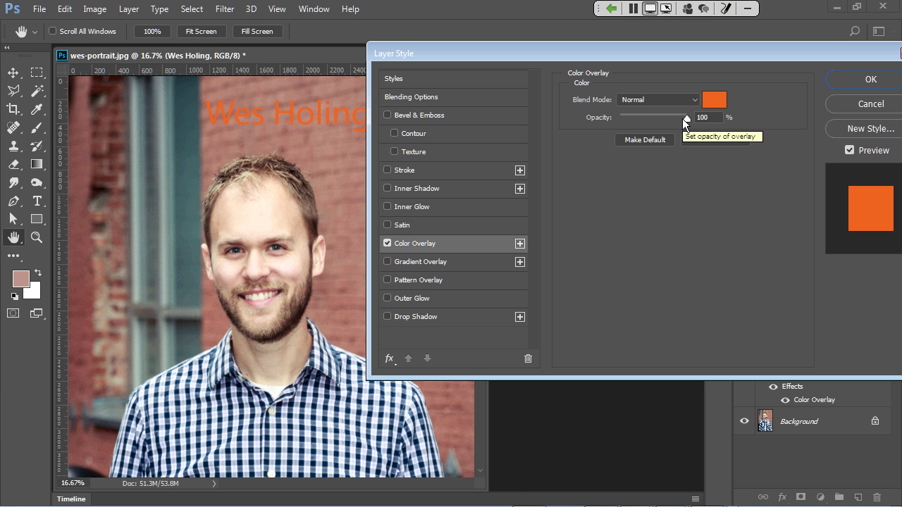
click(386, 243)
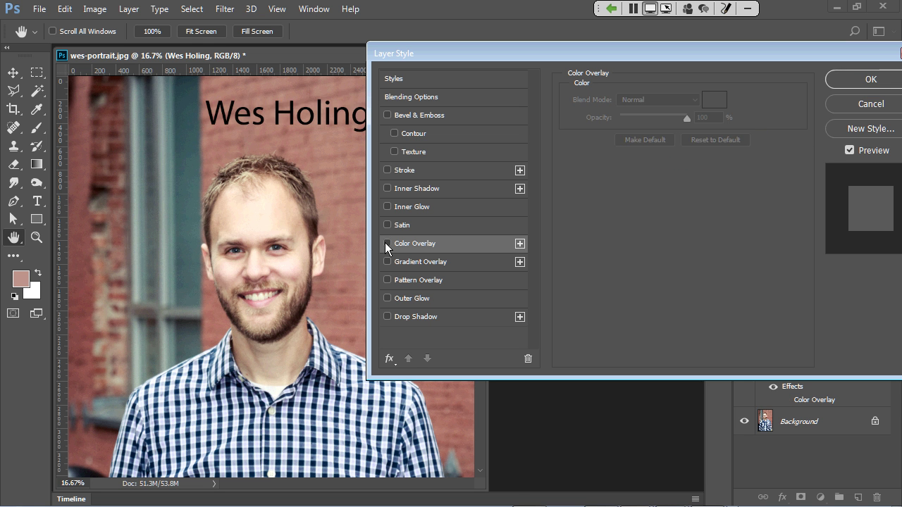
click(387, 115)
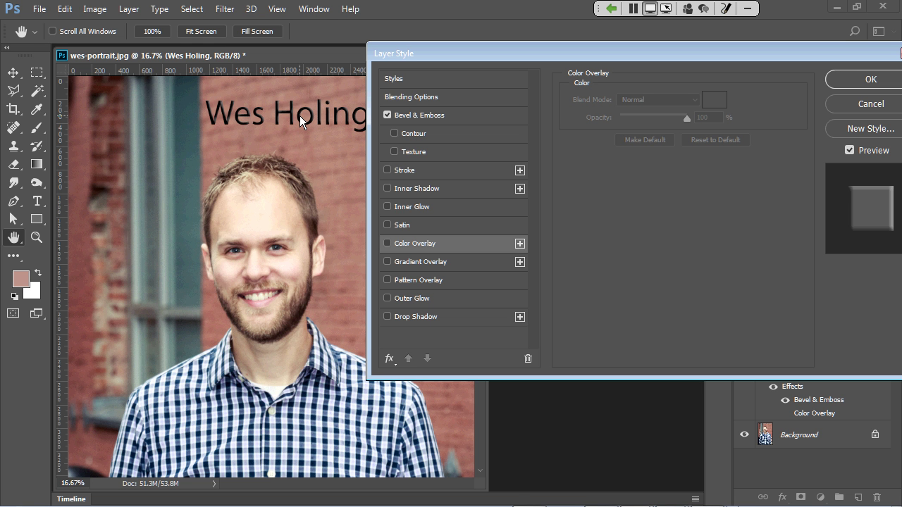
Set Bevel & Emboss Style to Outer Bevel and Technique to Chisel Hard.
click(430, 117)
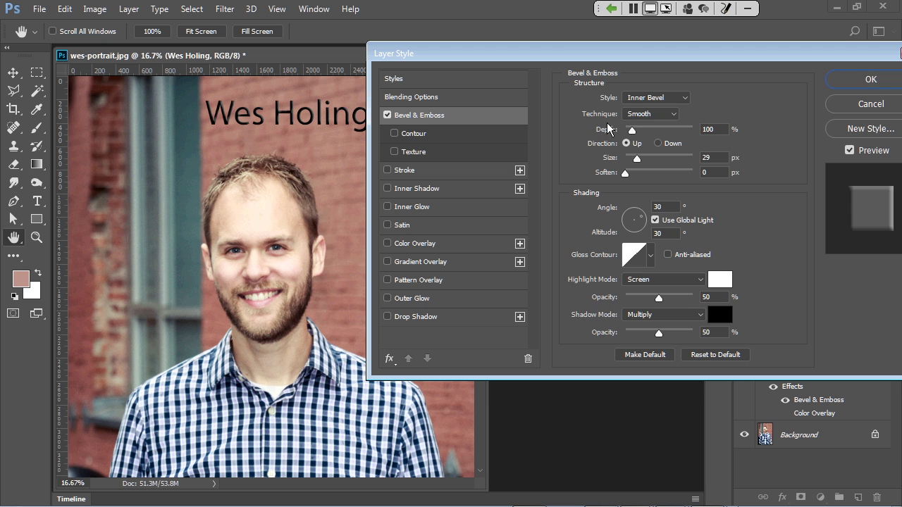
click(667, 99)
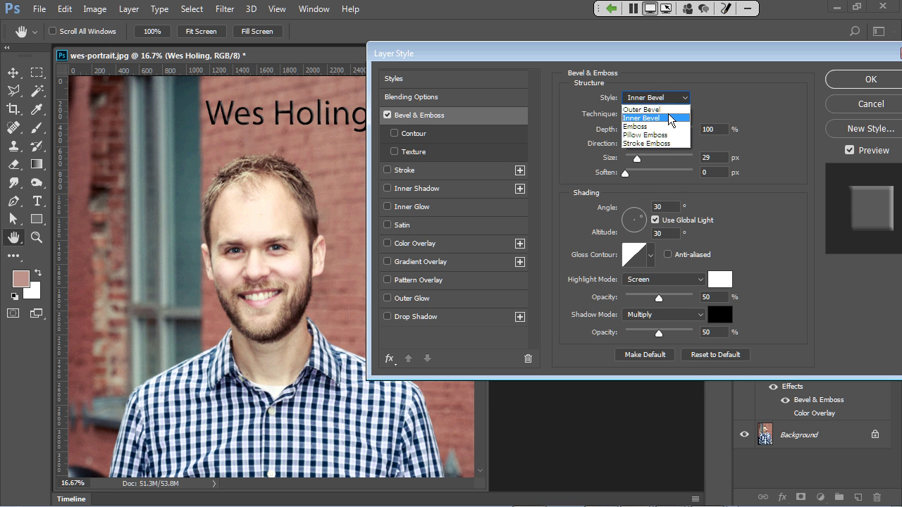
click(667, 110)
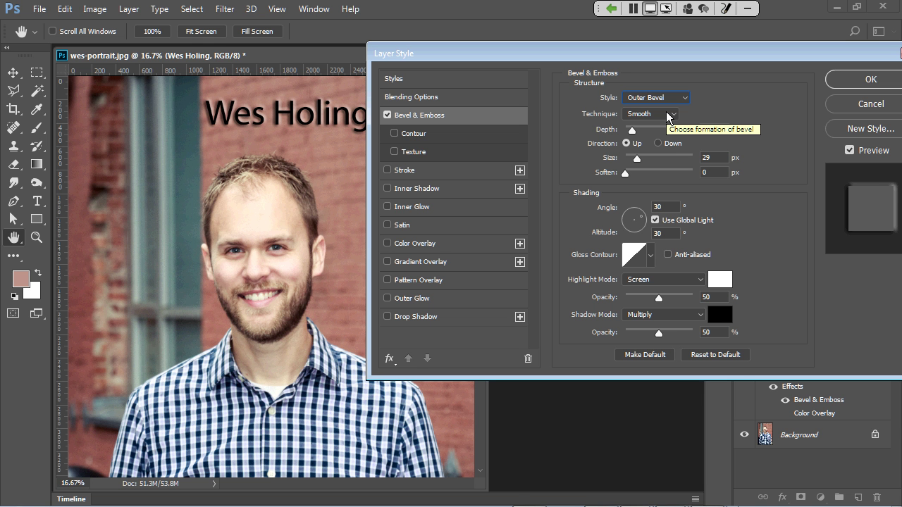
click(670, 116)
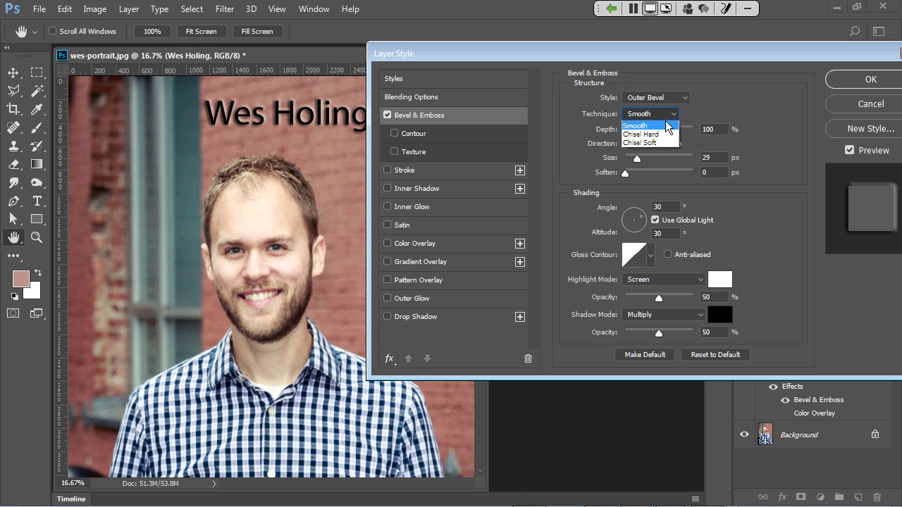
click(668, 133)
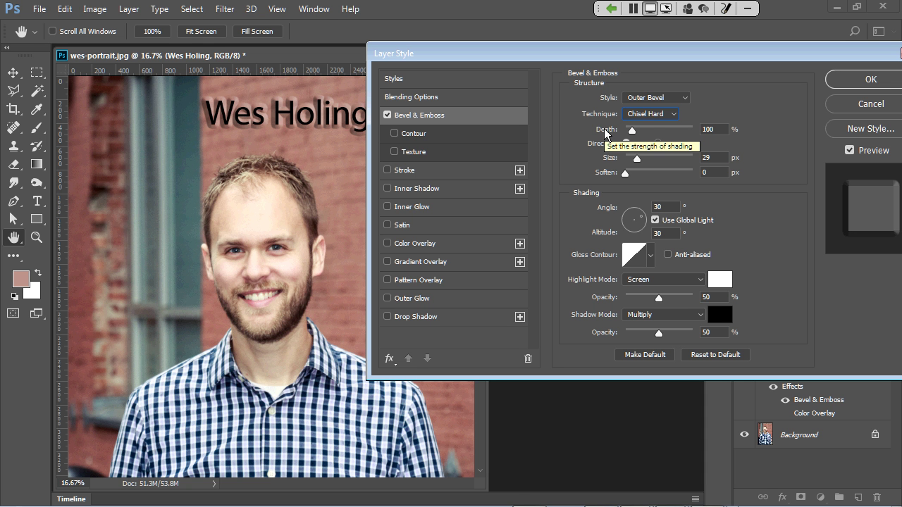
Disable Bevel & Emboss and add a 10 px Stroke, trying Inside before settling on Outside.
click(387, 117)
click(387, 170)
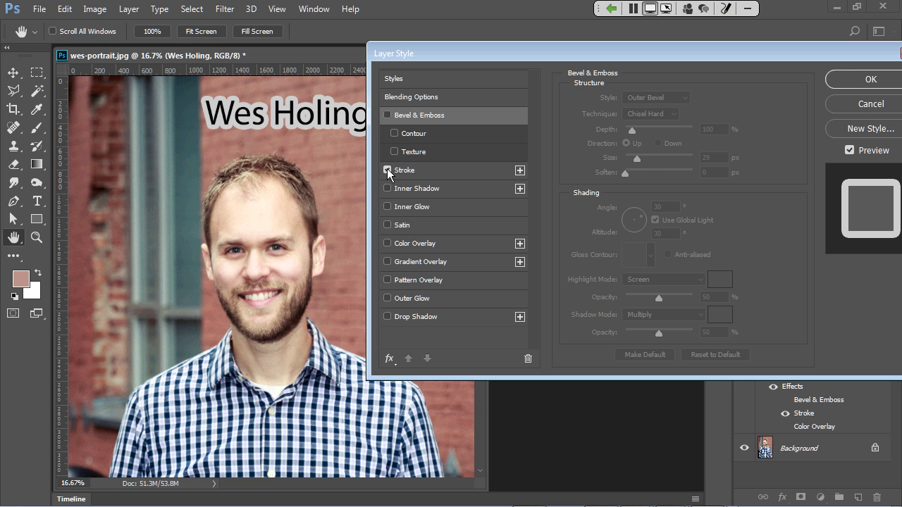
click(411, 172)
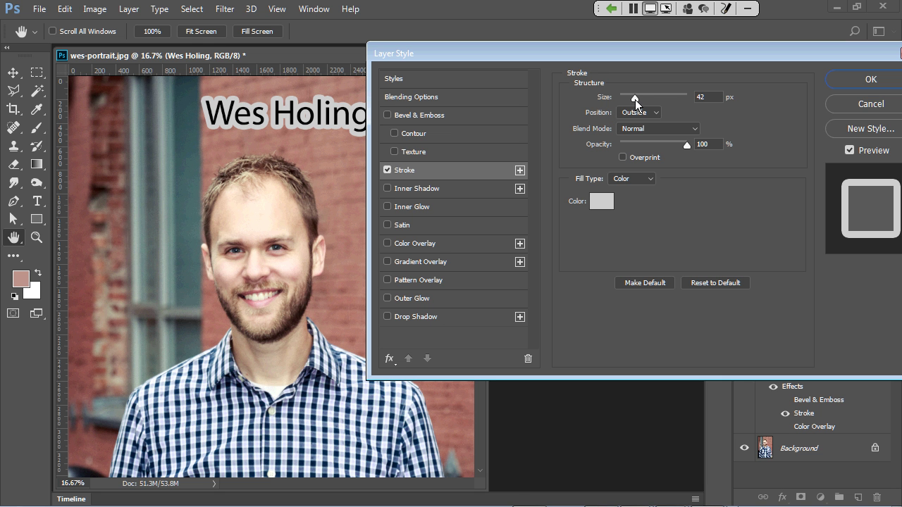
drag(635, 99, 627, 100)
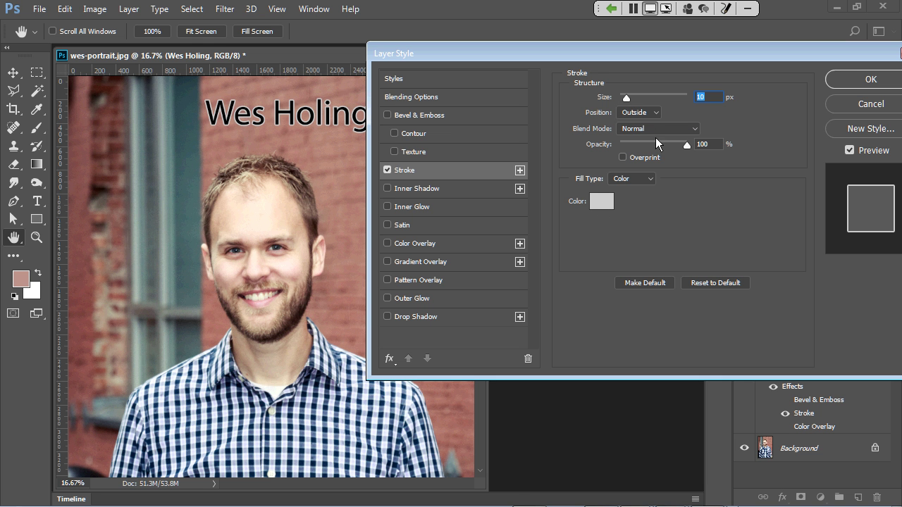
click(638, 113)
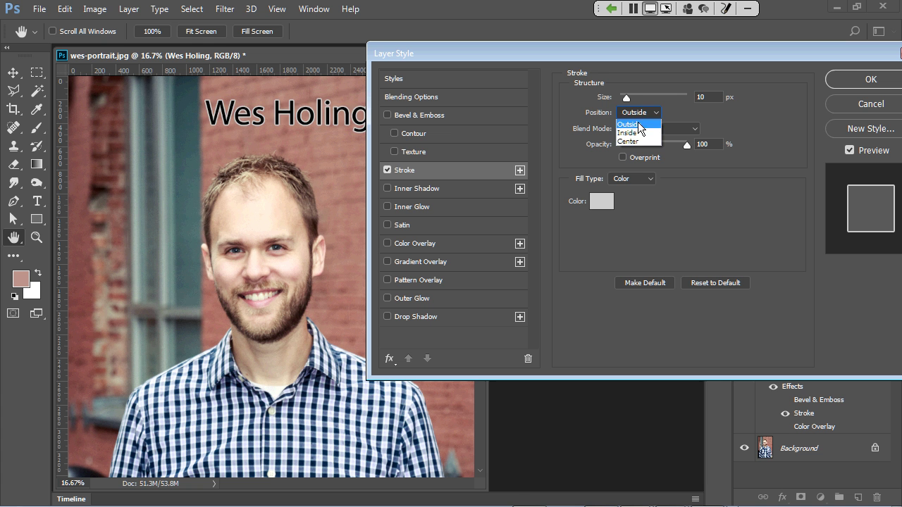
click(638, 132)
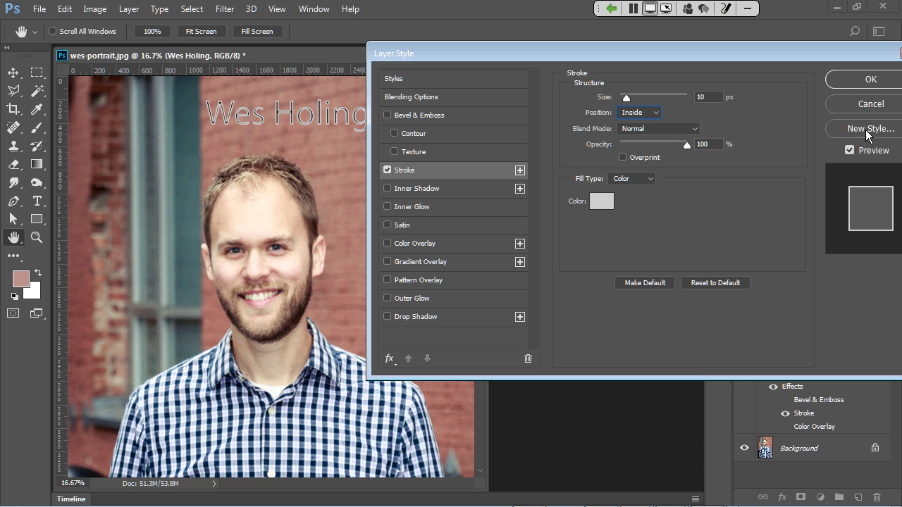
click(619, 115)
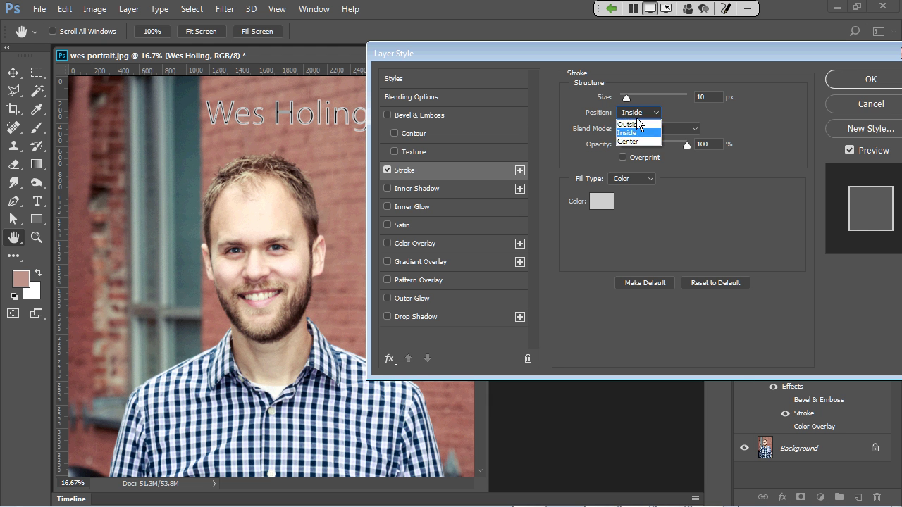
click(636, 126)
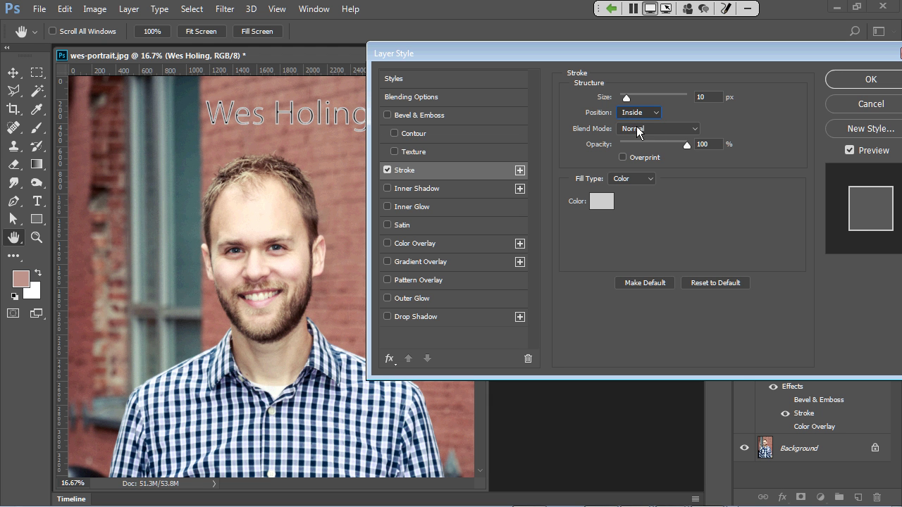
Commit the Stroke effect on the 'Wes Holing' text and switch to the Photoshop logo slide.
click(838, 80)
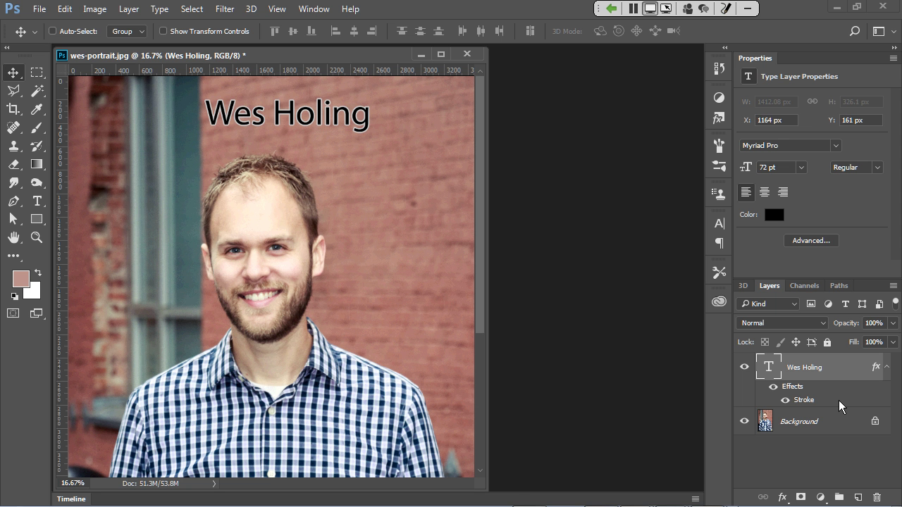
key(alt+Tab)
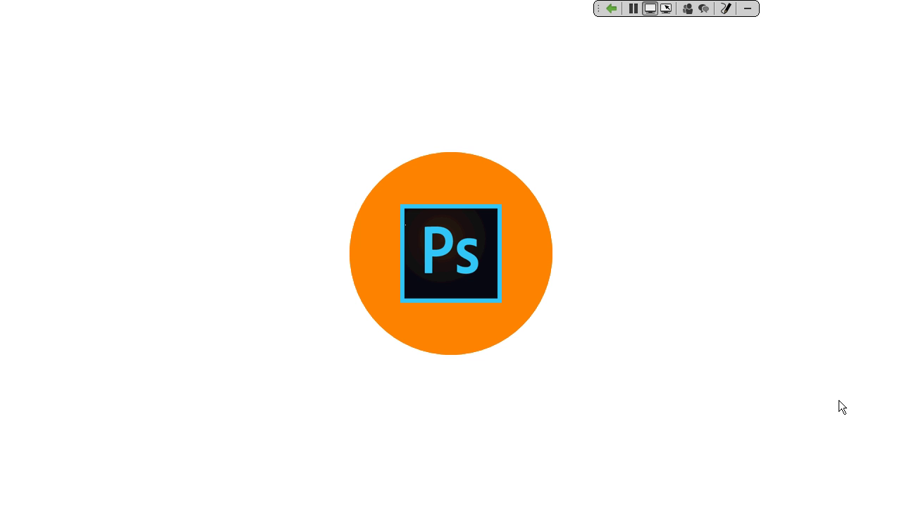